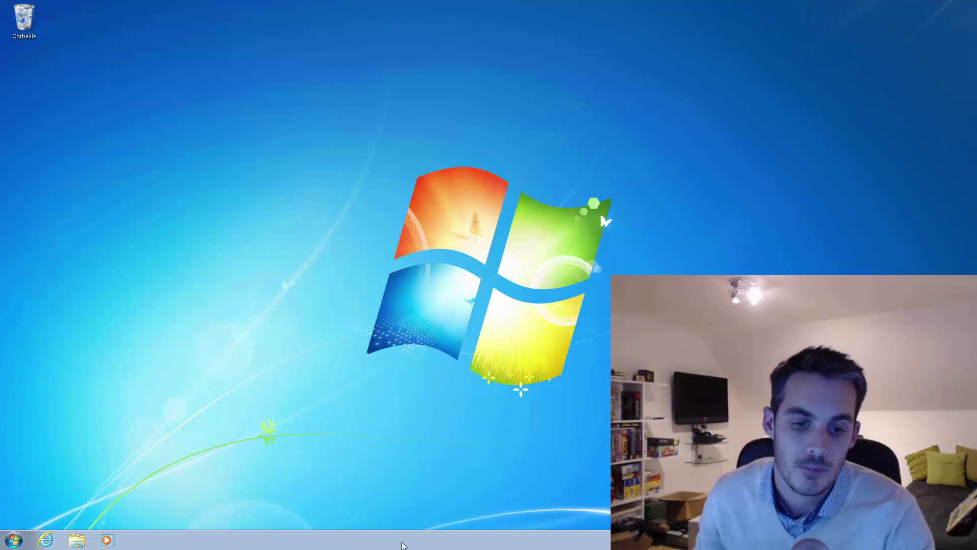
- Find Windows Update by searching for "update", open it and start checking for updates
click(23, 544)
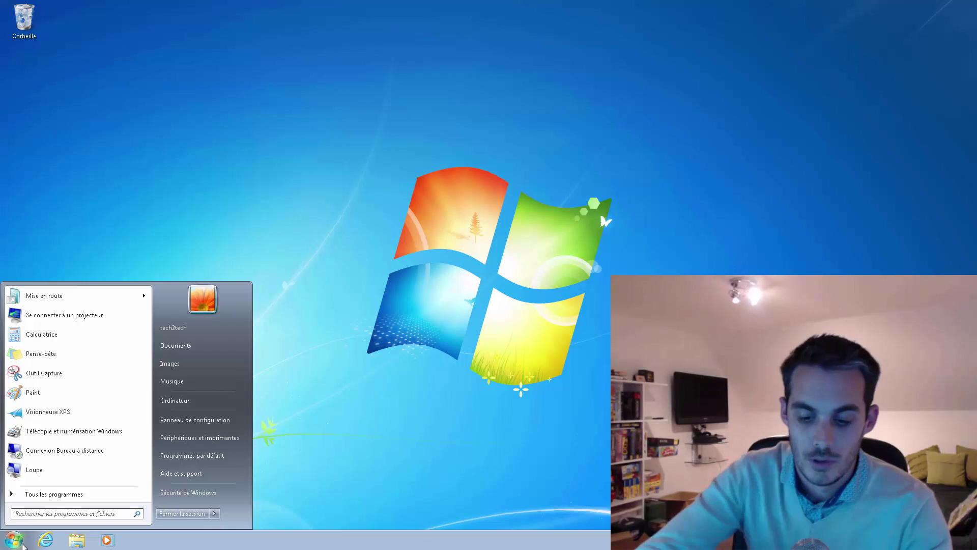
text(update)
click(23, 543)
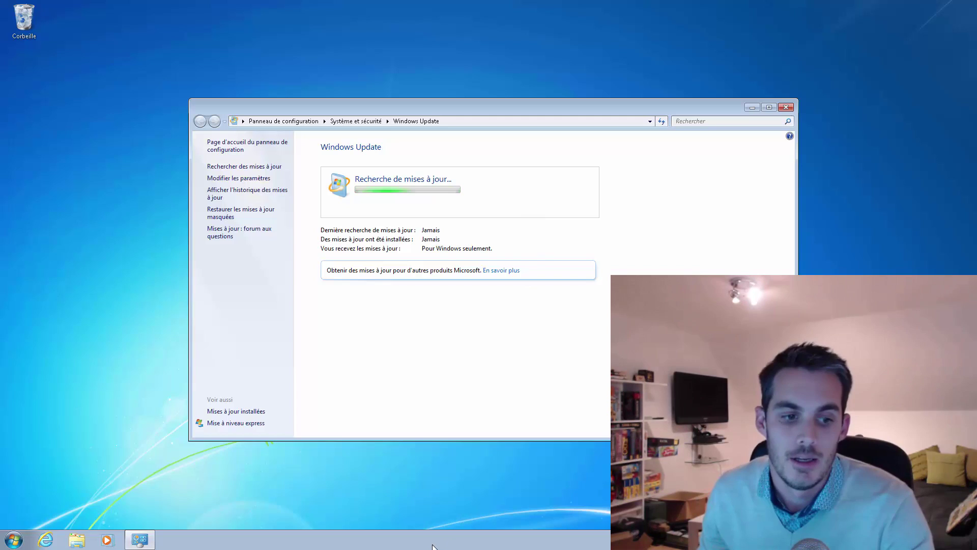
- Open the Task Manager on its performance graphs and move the Windows Update window clear of it
key(super)
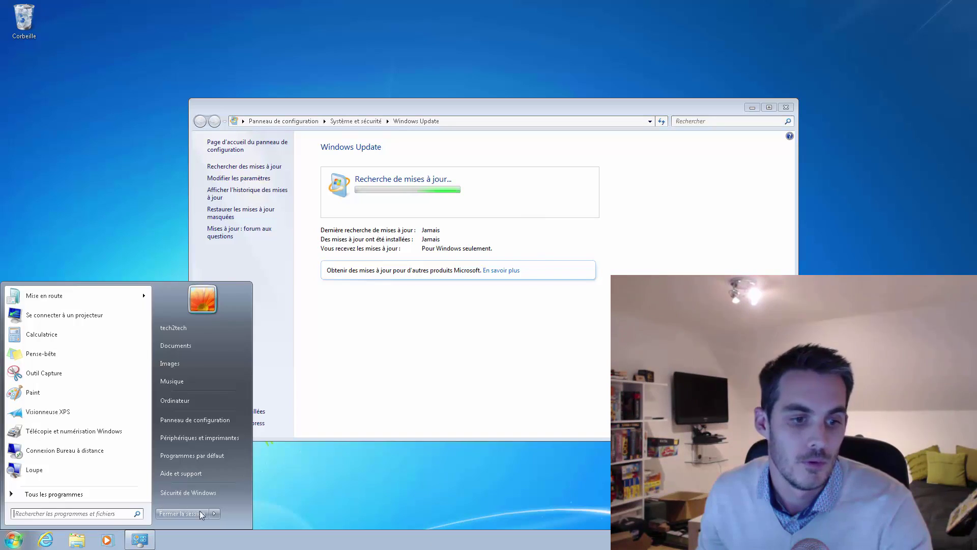
right_click(301, 544)
click(334, 512)
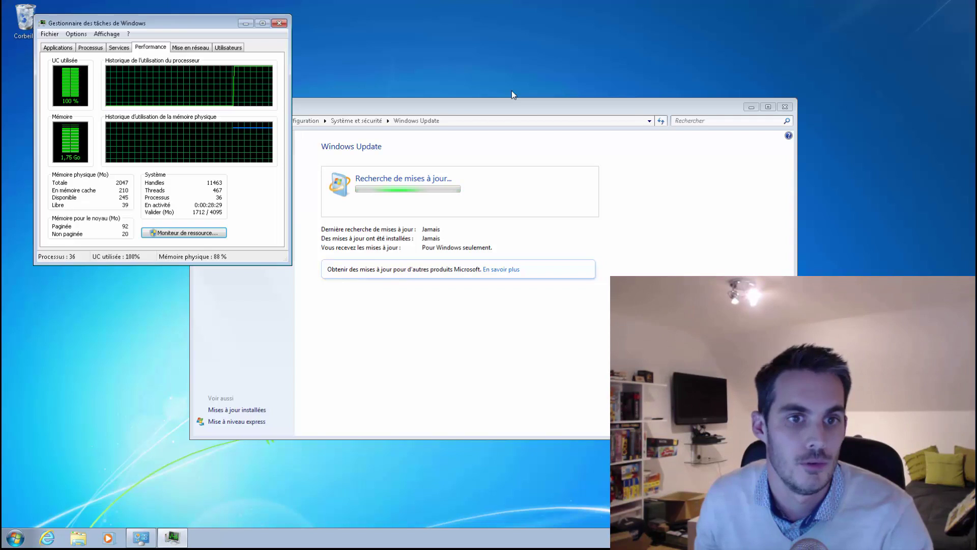
drag(506, 108, 584, 136)
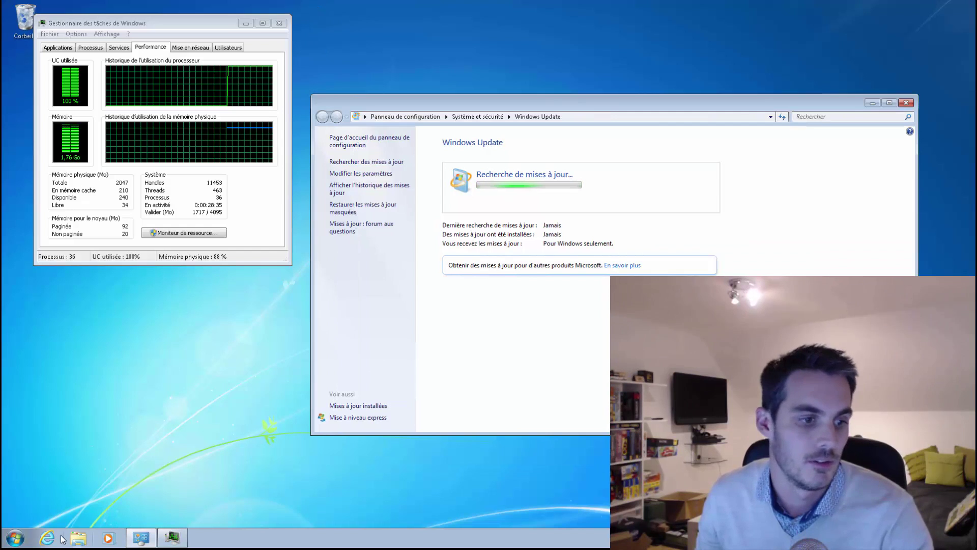
- Search for "services" and launch the Services console
click(19, 538)
text(services)
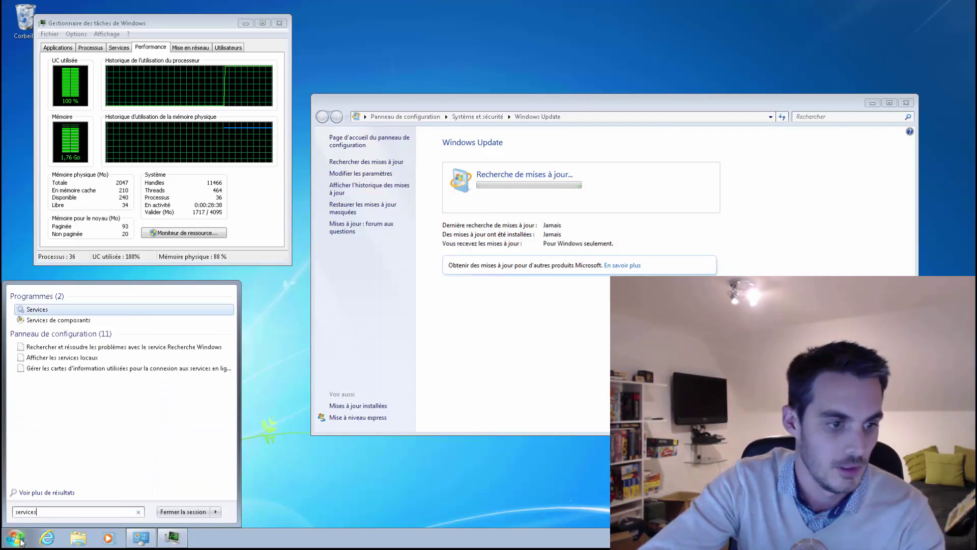
key(Return)
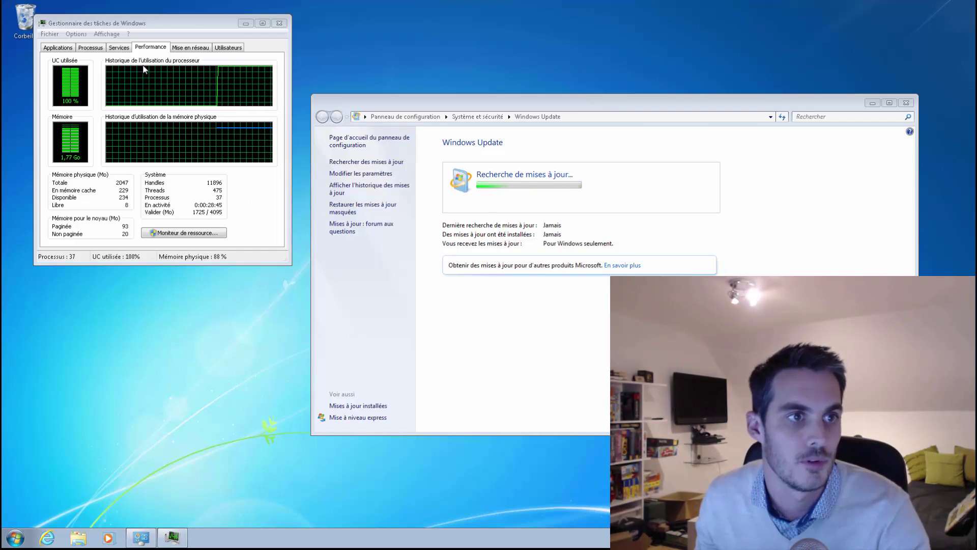
- Examine the running processes sorted by processor use in the Task Manager and return to the performance graphs
click(83, 48)
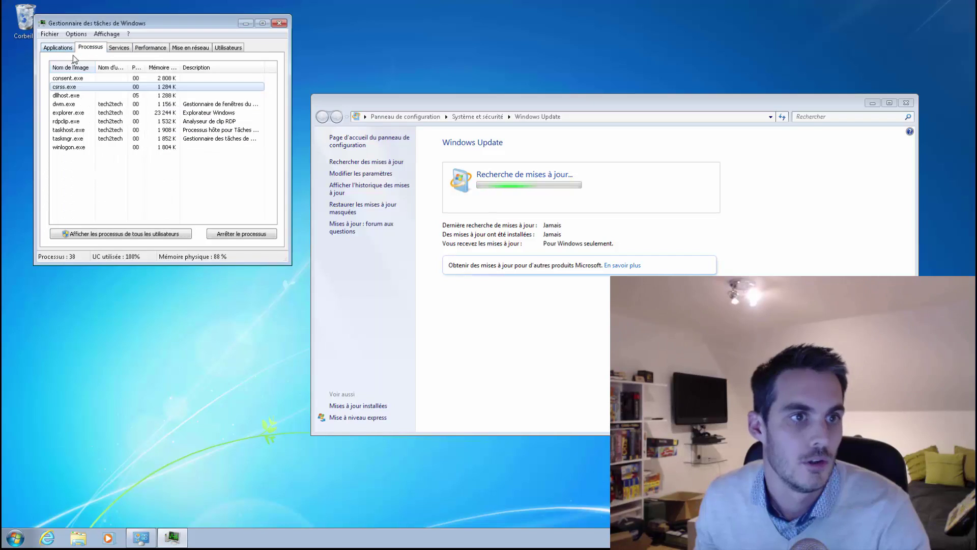
click(133, 67)
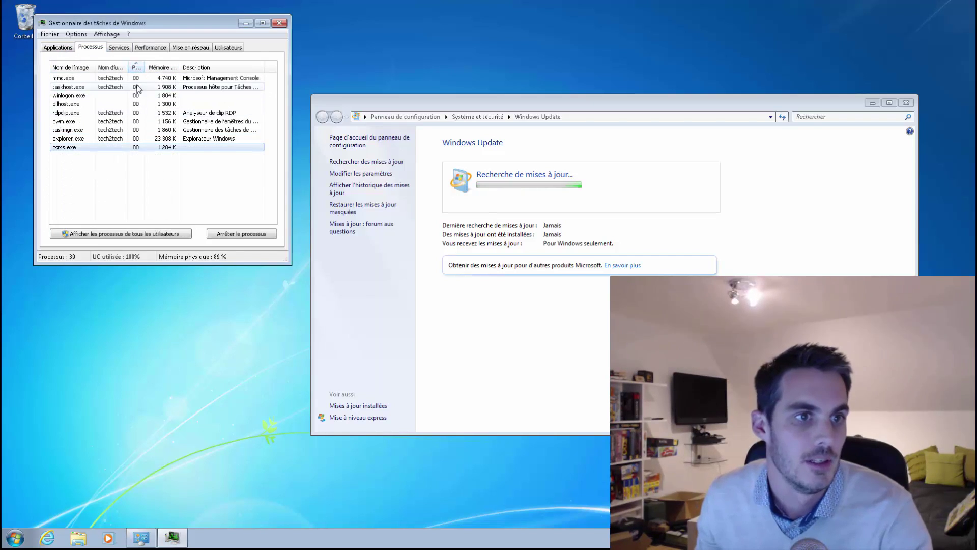
click(125, 49)
click(152, 47)
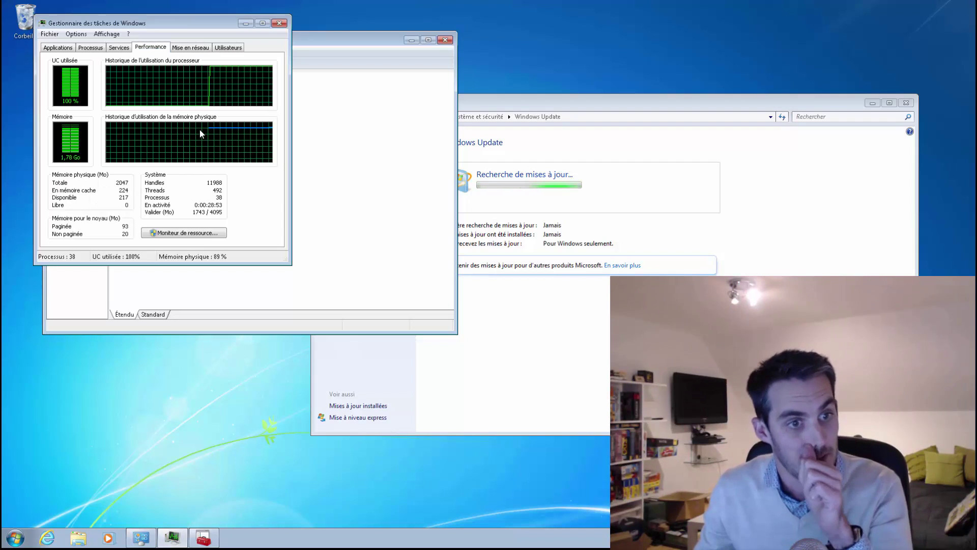
- Place the Services window below the Task Manager graphs and bring Windows Update back to the front
click(314, 42)
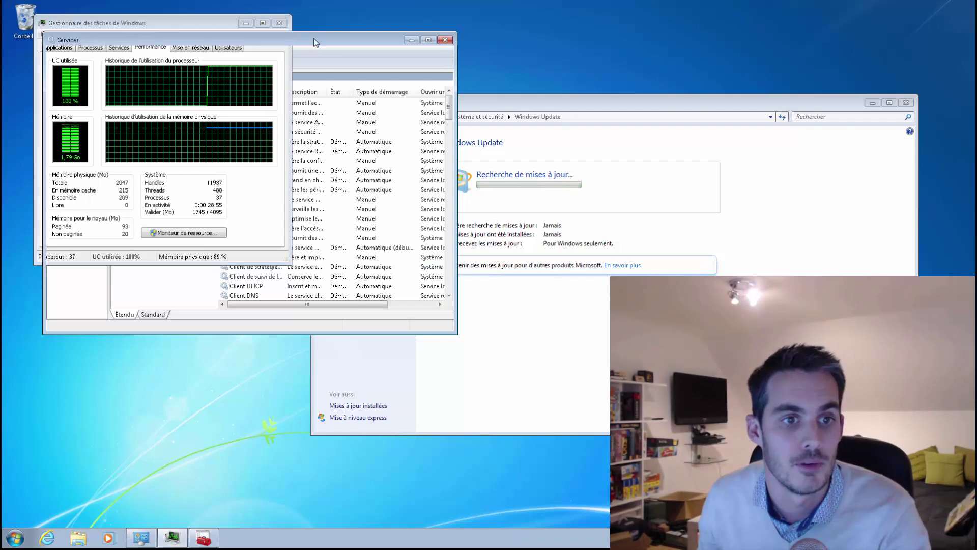
drag(314, 43, 307, 213)
click(636, 159)
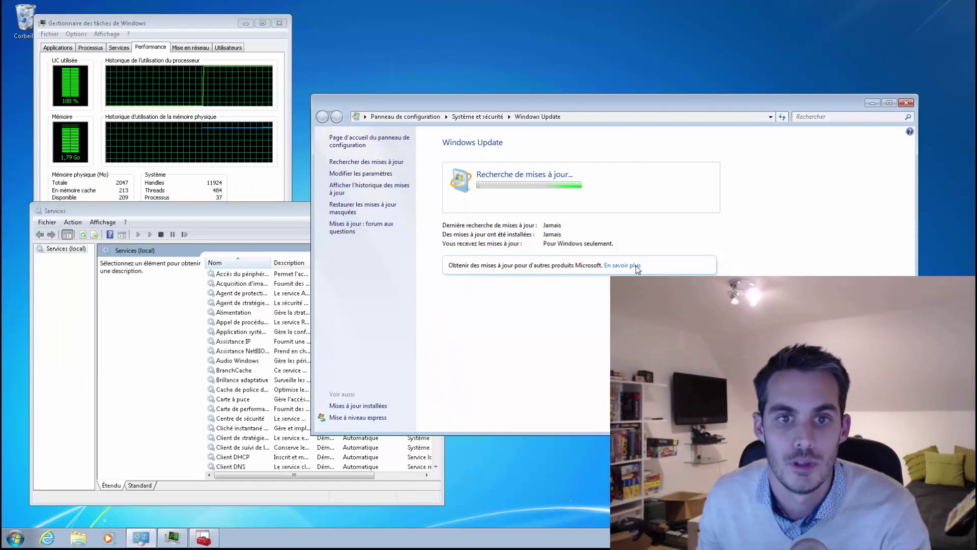
- Stop the Windows Update service and check the effect on the update search and the performance graphs
click(349, 479)
click(275, 437)
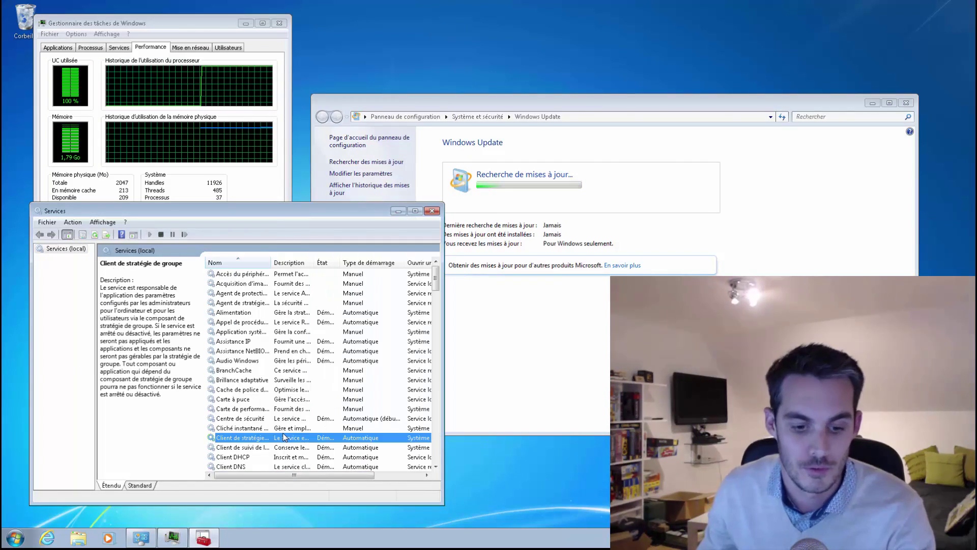
scroll(275, 443, down, 15)
scroll(275, 448, down, 10)
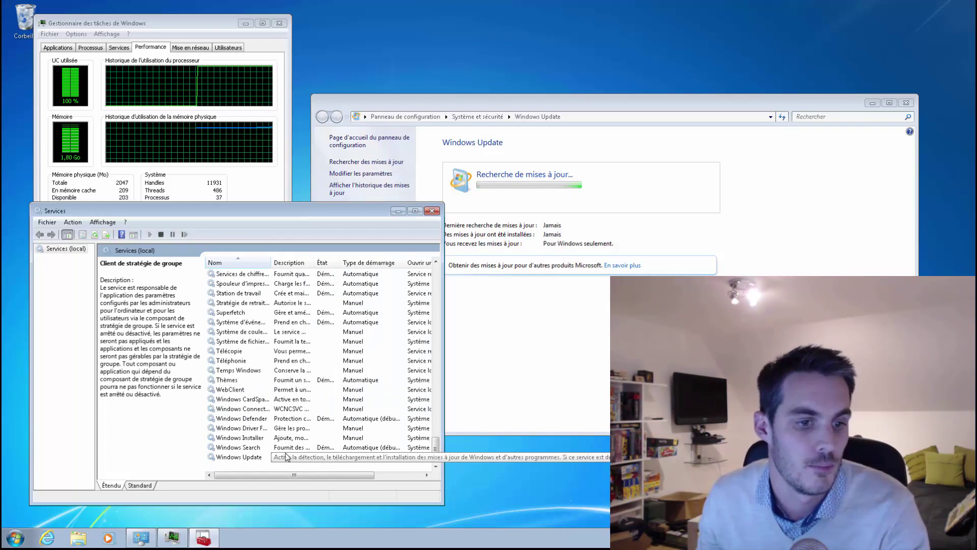
click(277, 457)
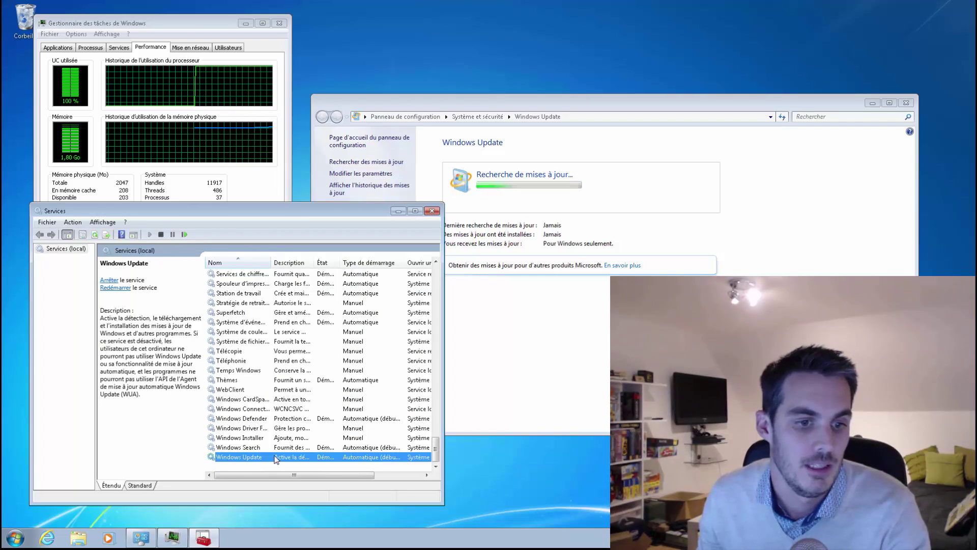
right_click(260, 457)
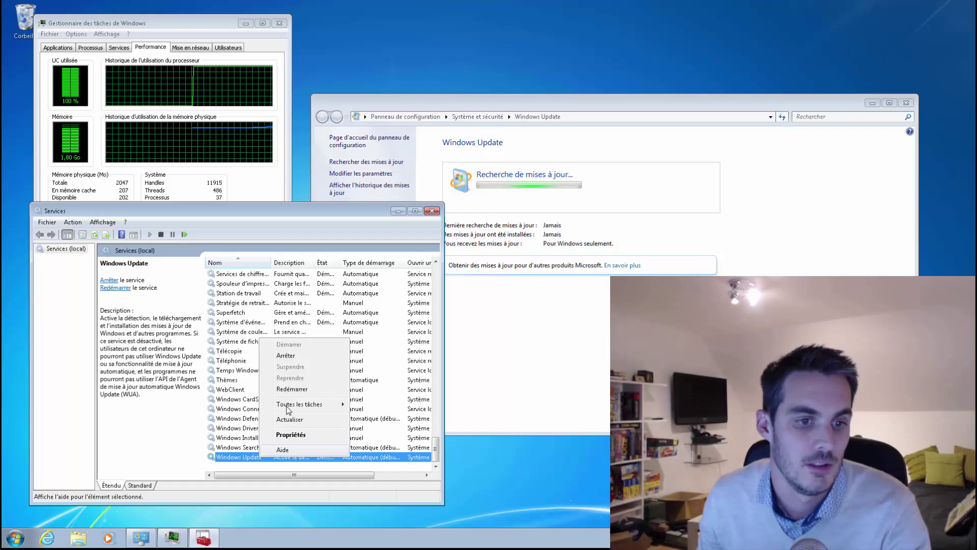
click(297, 354)
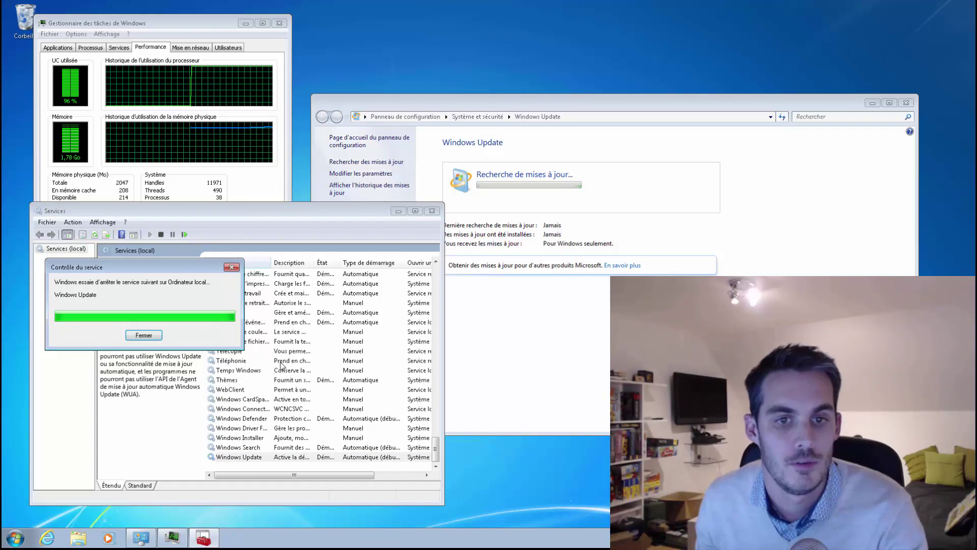
click(718, 266)
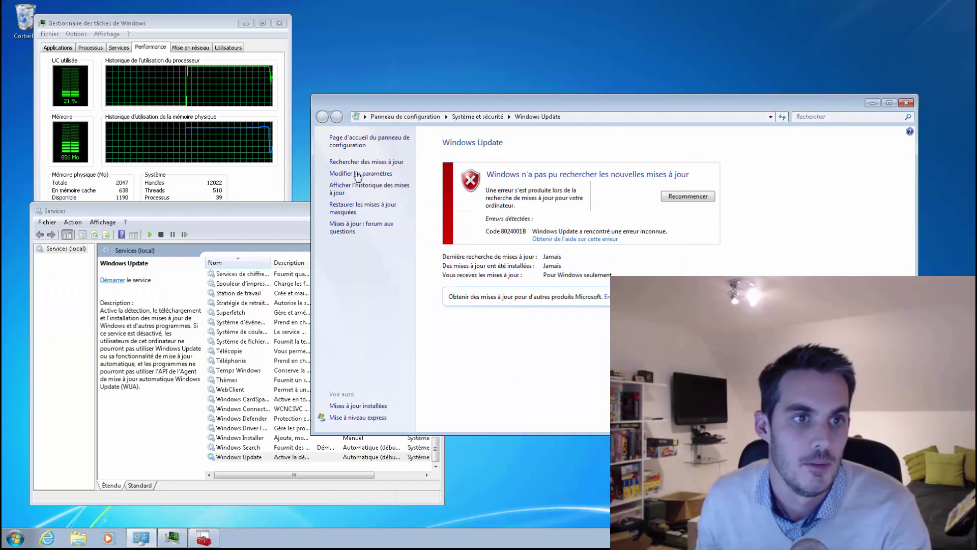
click(242, 79)
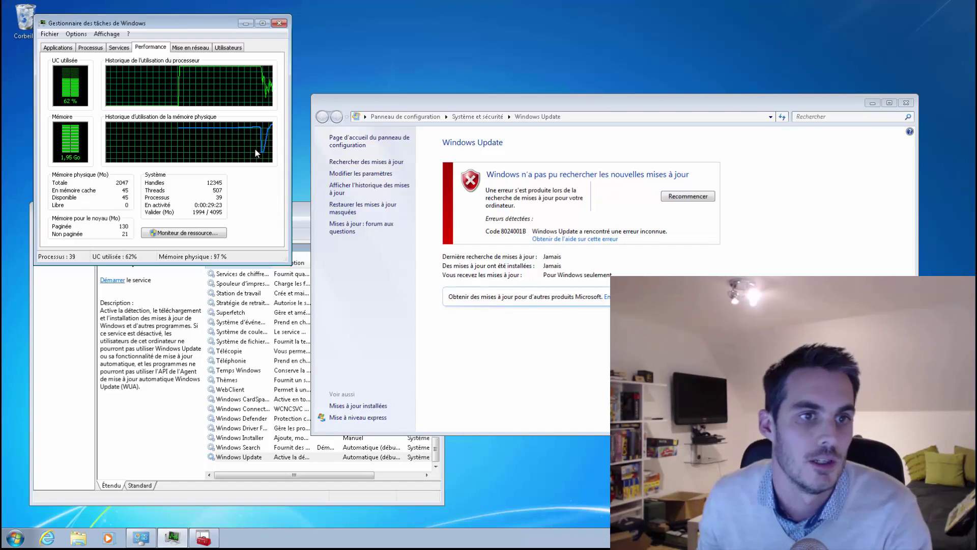
- Set the Windows Update service's startup type to Manuel, stop the service and check the performance graphs
click(273, 457)
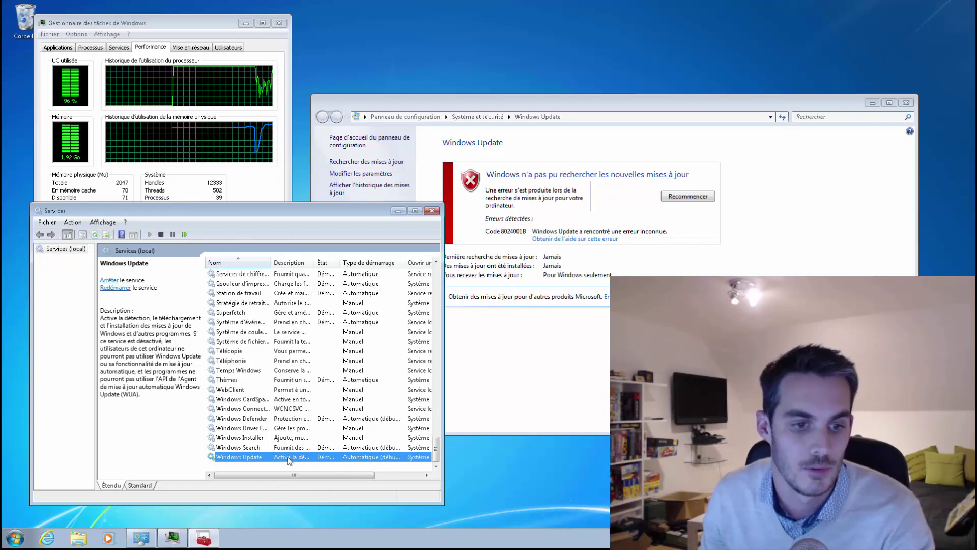
double_click(266, 461)
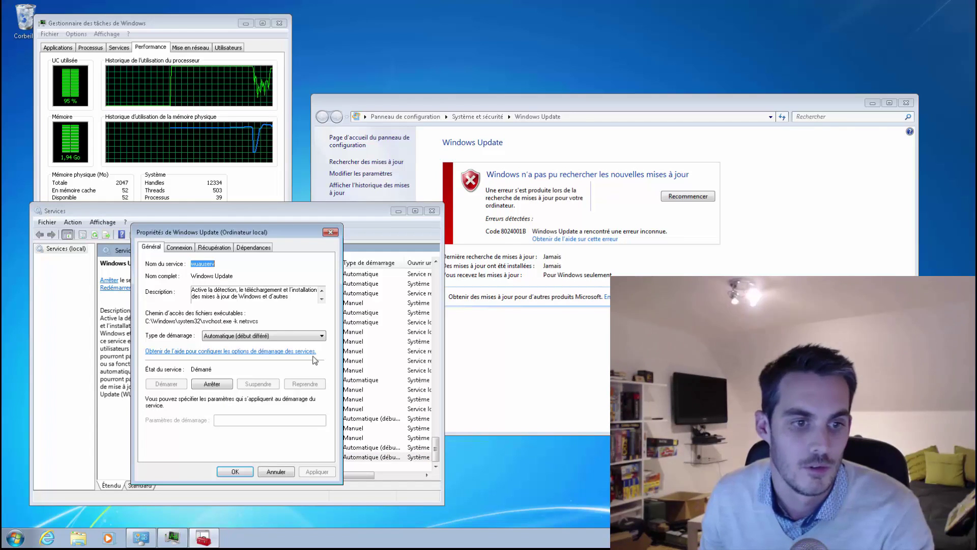
click(243, 335)
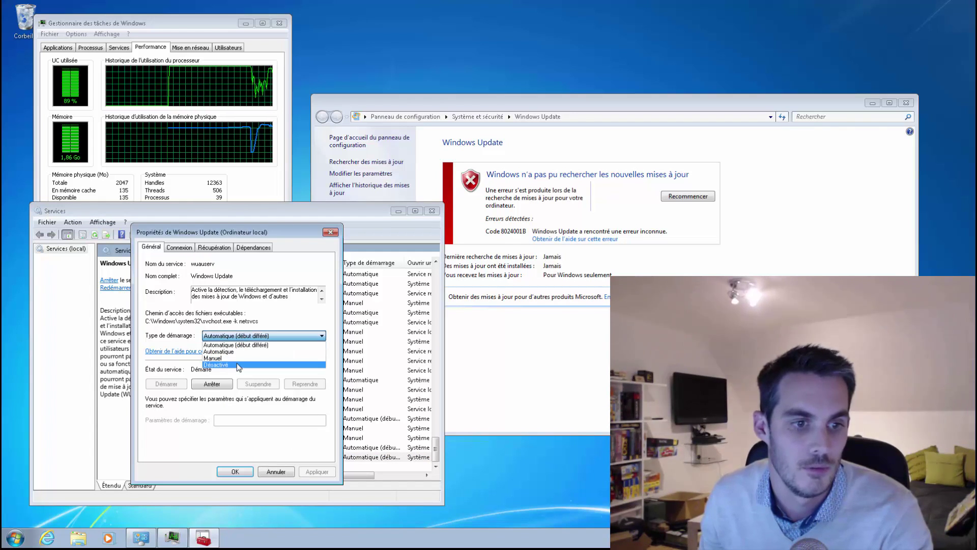
click(237, 357)
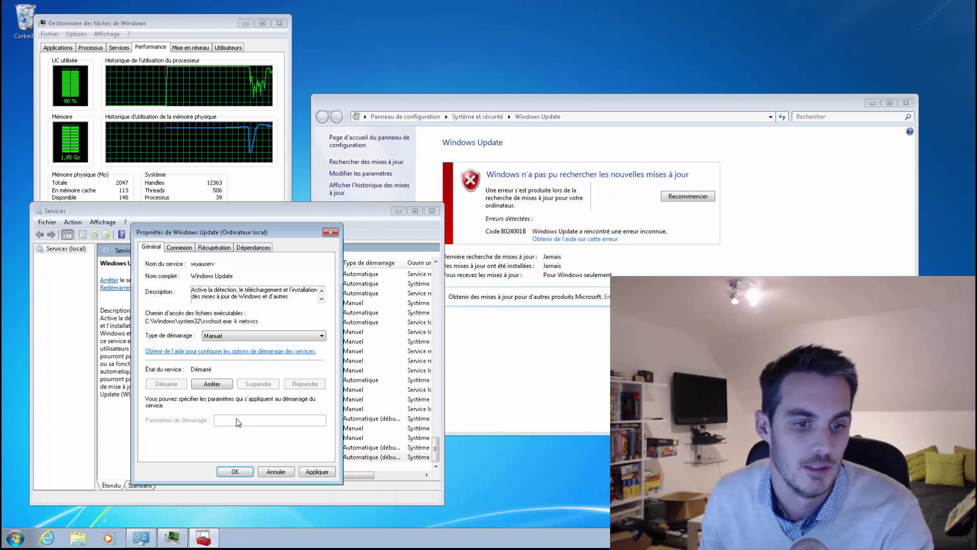
click(316, 471)
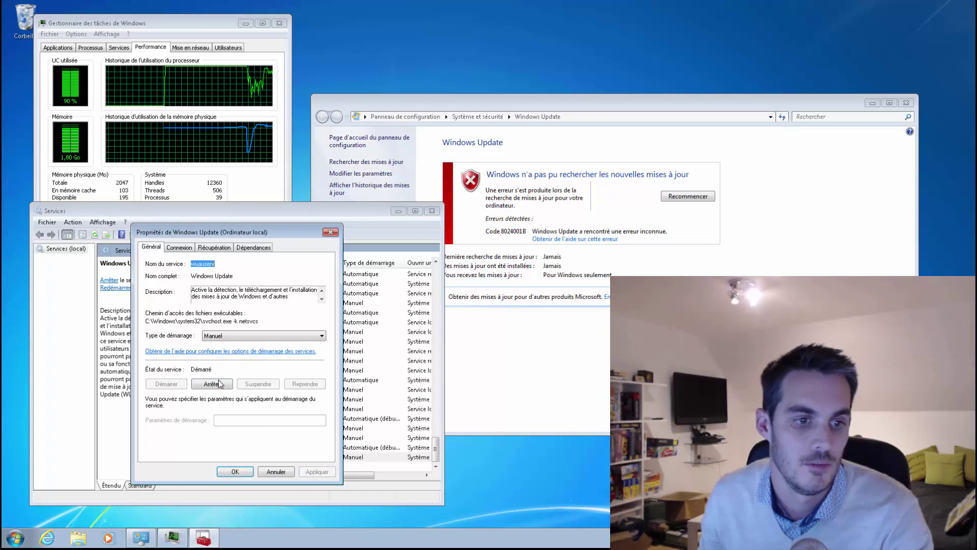
click(212, 384)
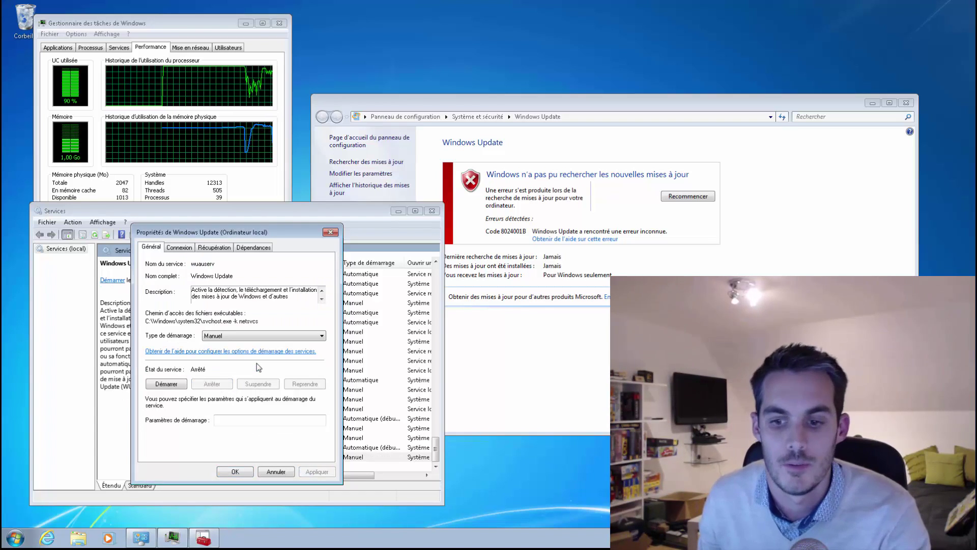
click(255, 139)
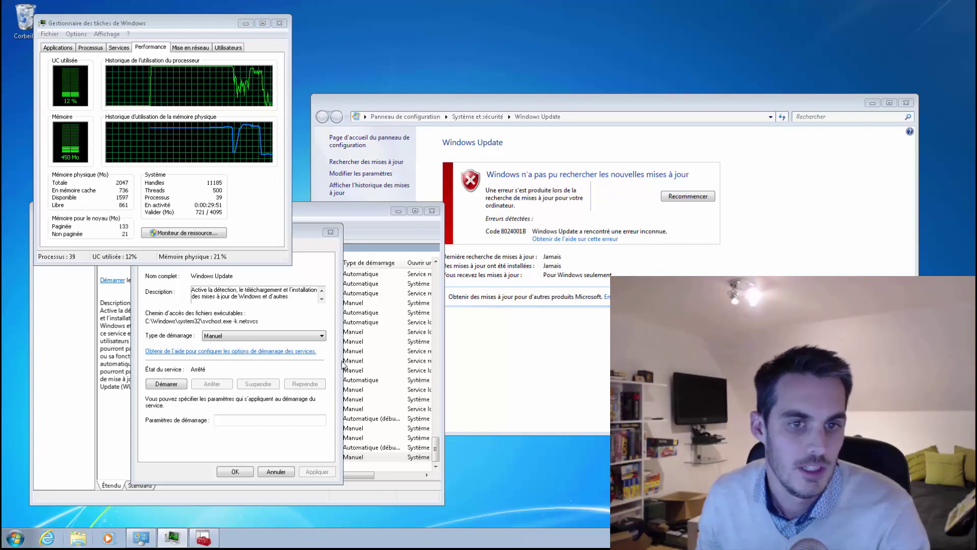
- Browse the local disk to the folder C:\Windows\SoftwareDistribution and open it
click(223, 295)
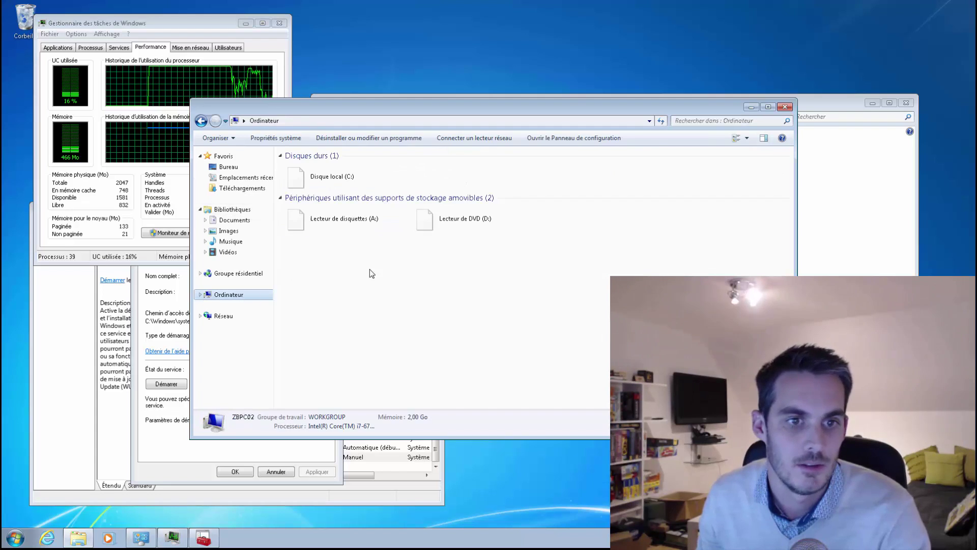
double_click(368, 184)
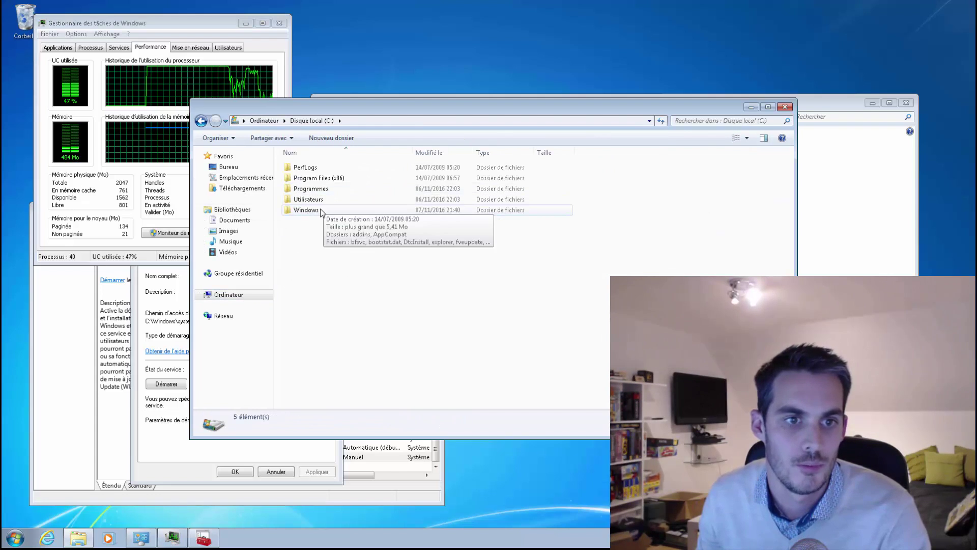
double_click(322, 211)
click(341, 286)
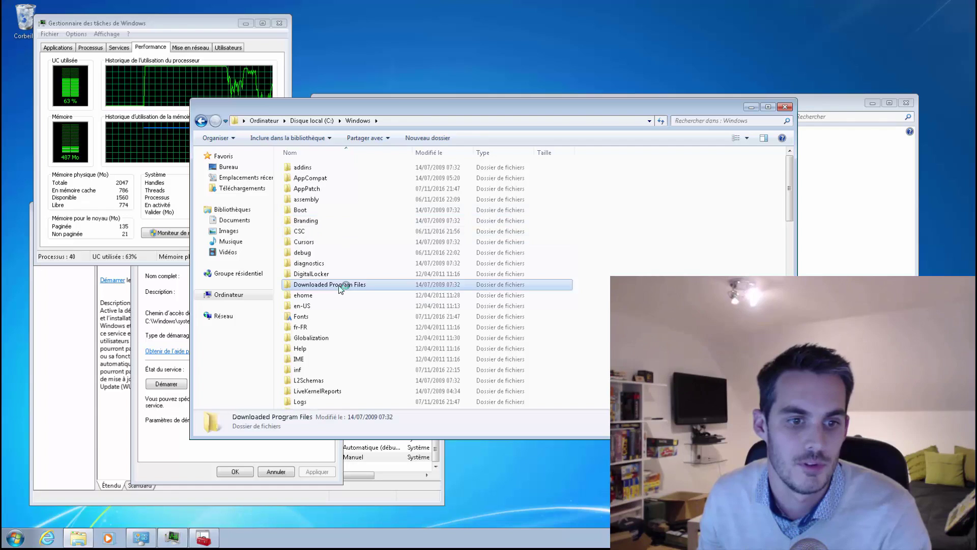
scroll(341, 289, down, 8)
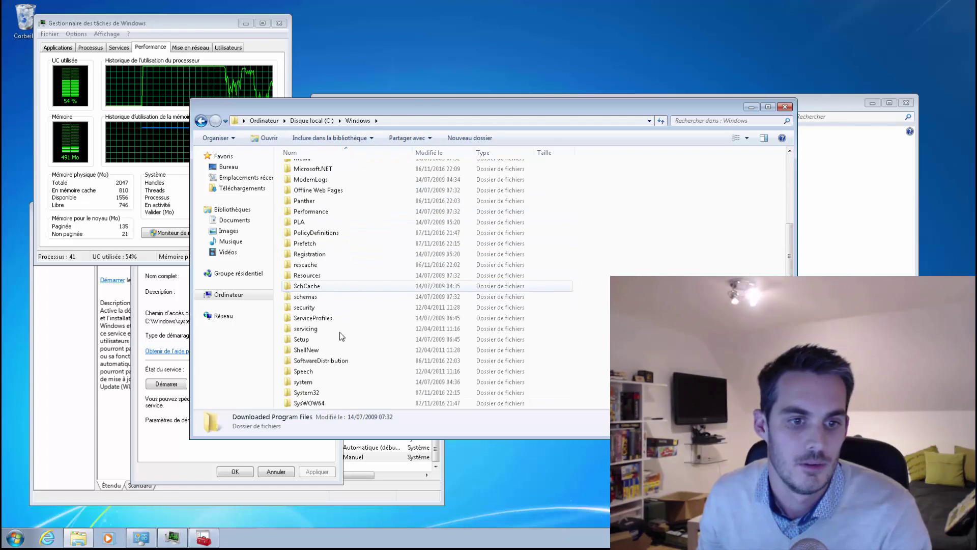
double_click(351, 360)
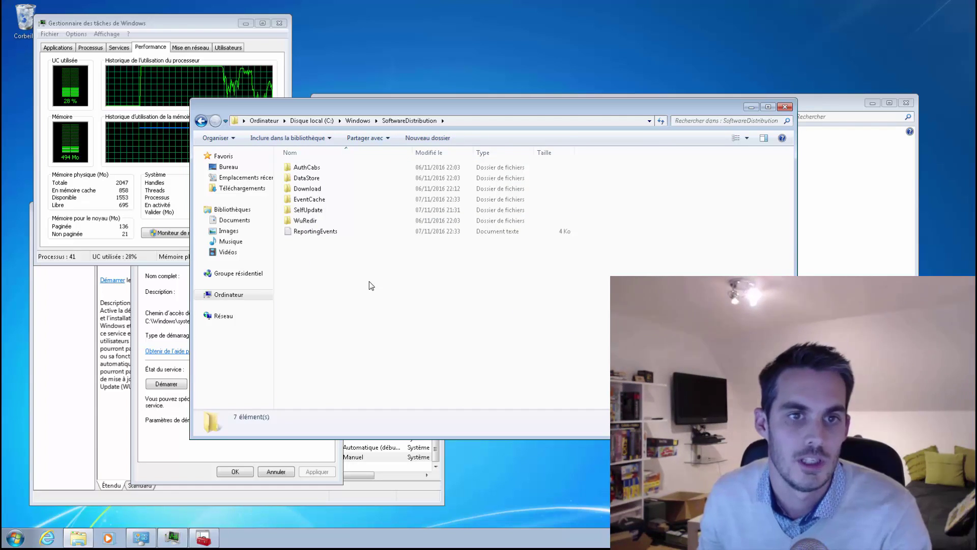
- Reopen SoftwareDistribution from the Windows folder, select all its contents, shift the window aside and clear the selection
key(BackSpace)
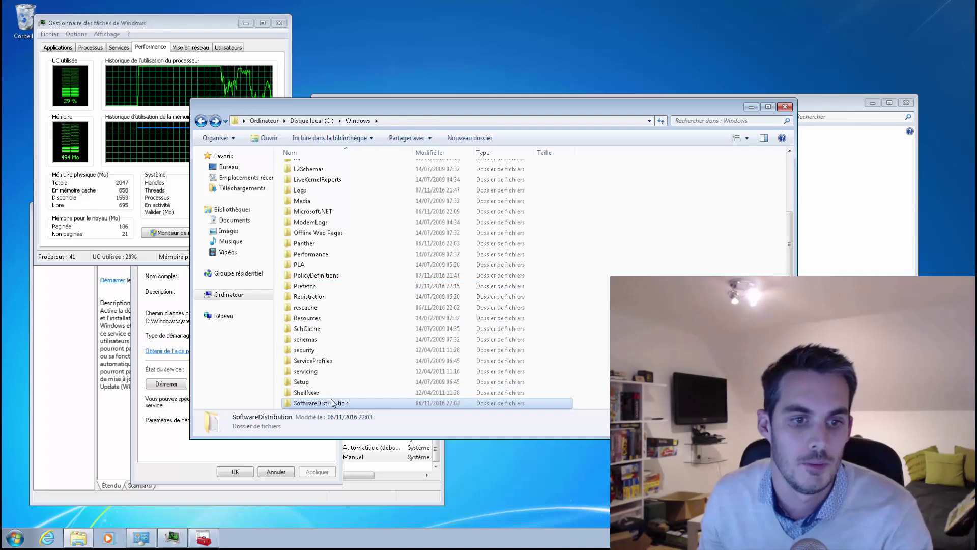
double_click(331, 403)
key(ctrl+a)
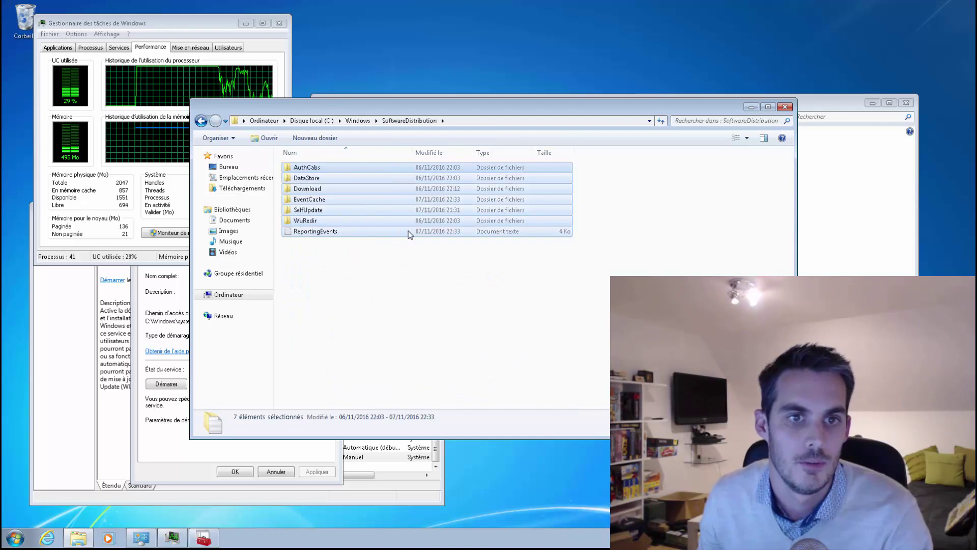
drag(424, 110, 487, 105)
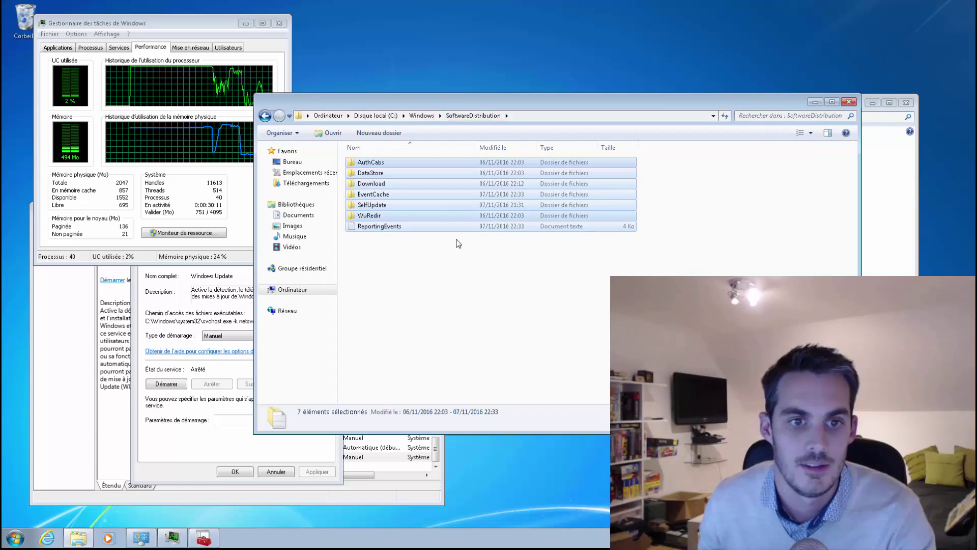
click(461, 265)
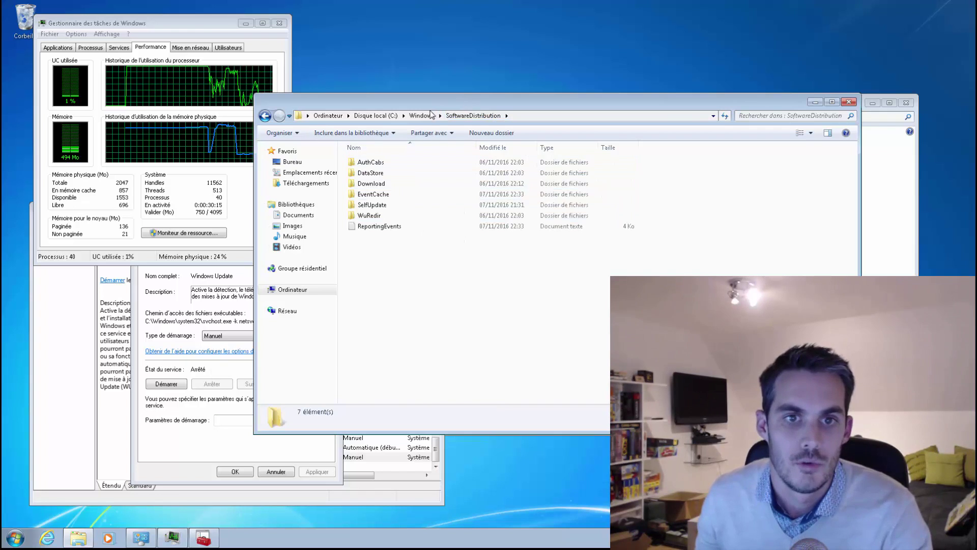
- Go back to the Windows folder and rename SoftwareDistribution to SoftwareDistribution_old, granting administrator permission
key(BackSpace)
click(400, 399)
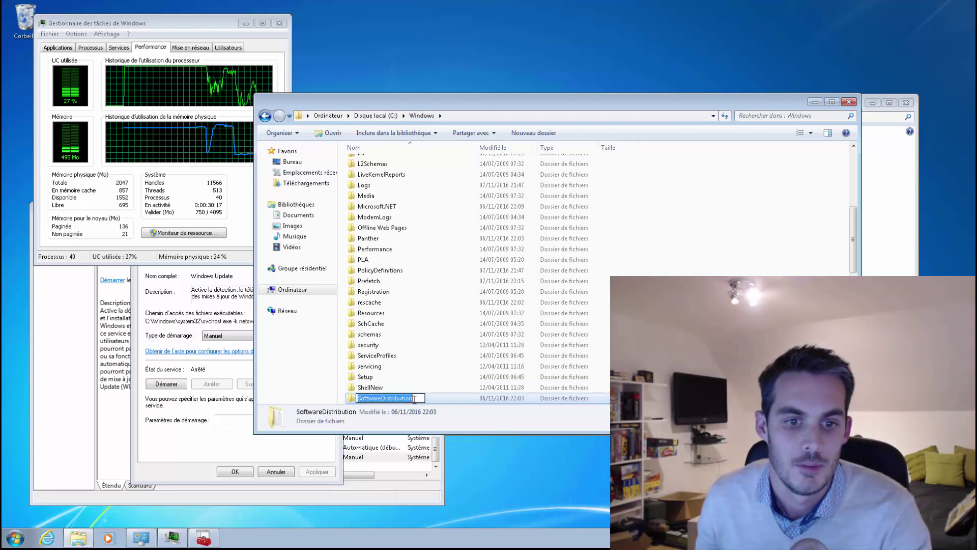
click(420, 398)
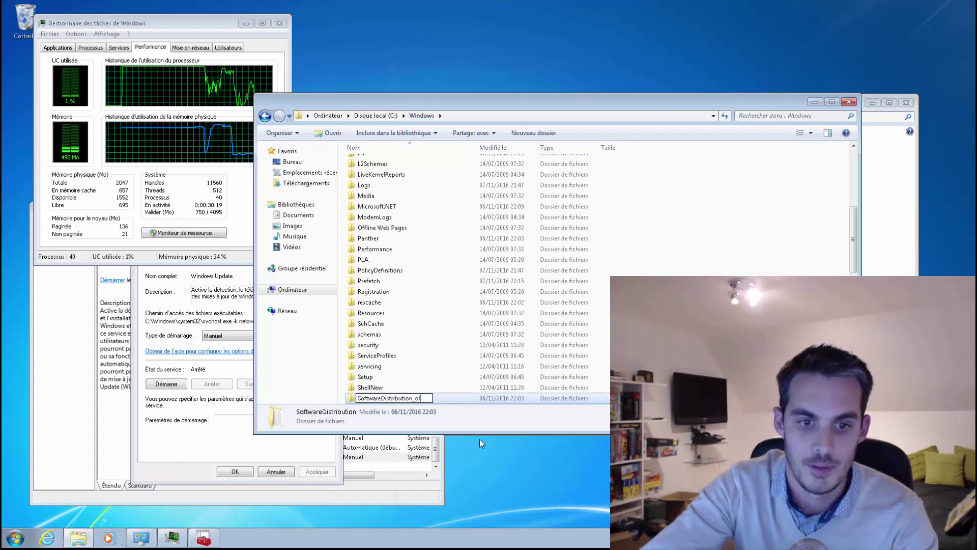
text(_old)
key(Return)
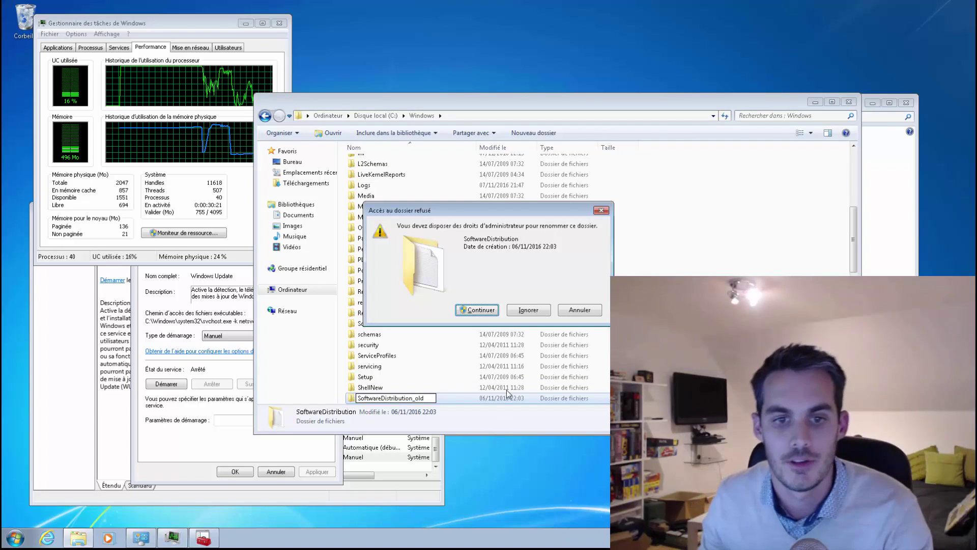
click(490, 309)
click(442, 393)
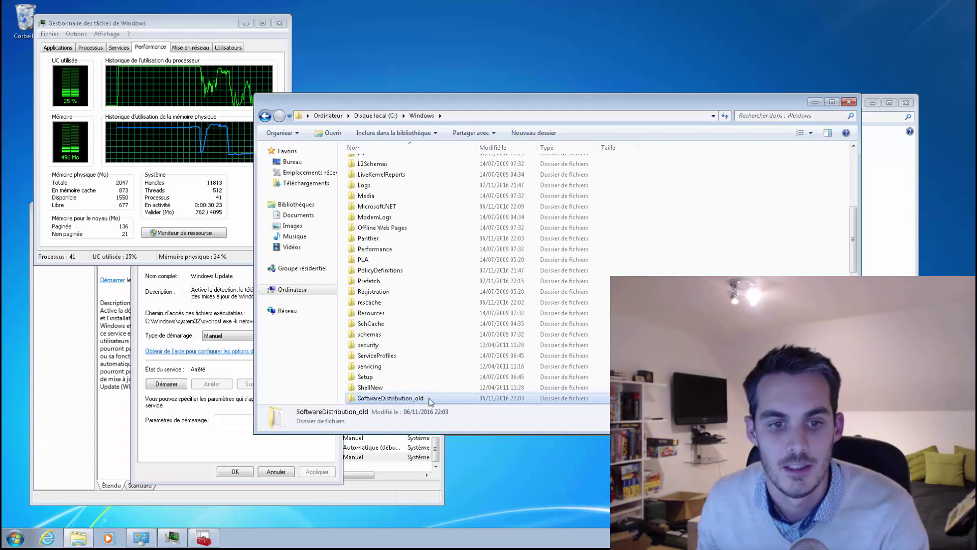
scroll(434, 396, down, 1)
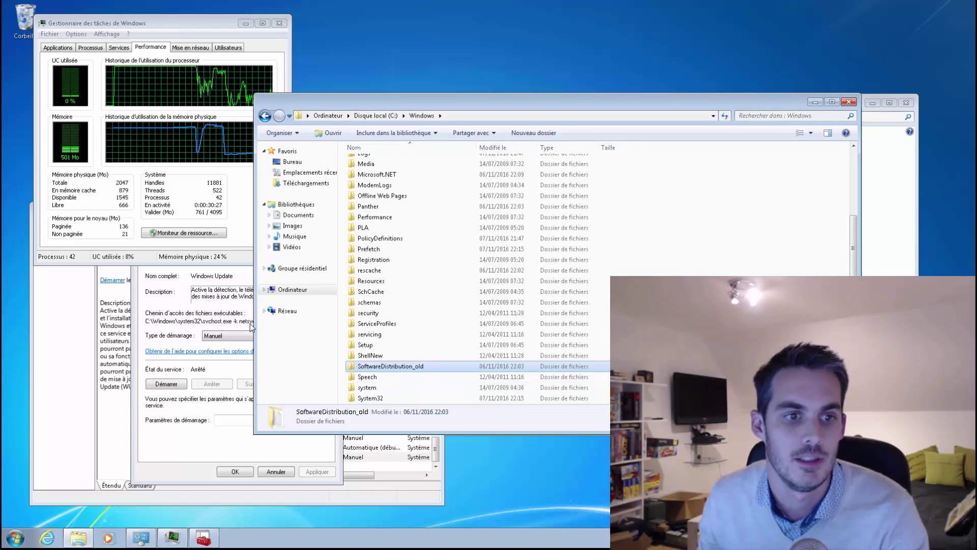
- Rename the SoftwareDistribution_old folder back to SoftwareDistribution and approve the change with administrator rights
click(416, 371)
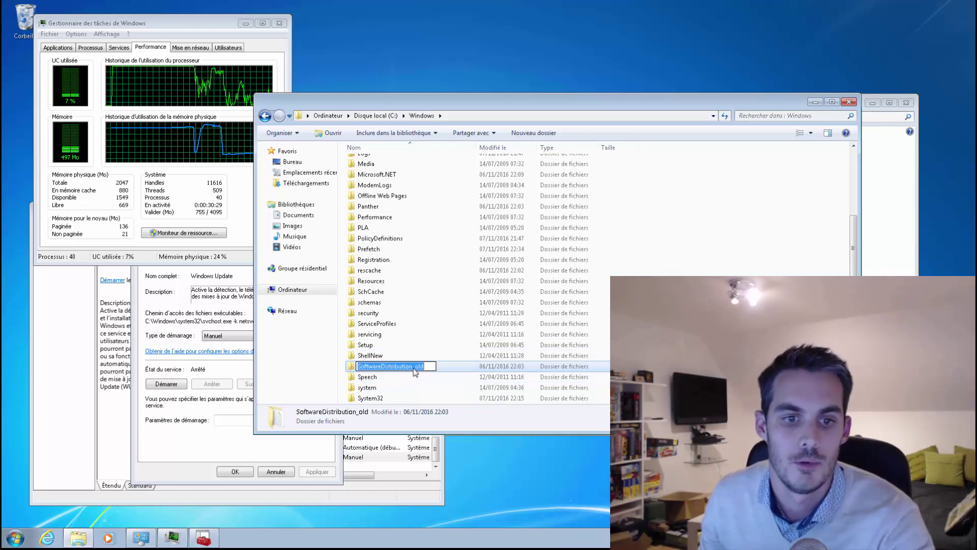
key(End)
key(BackSpace)
key(BackSpace)
key(BackSpace)
key(BackSpace)
key(Return)
click(468, 310)
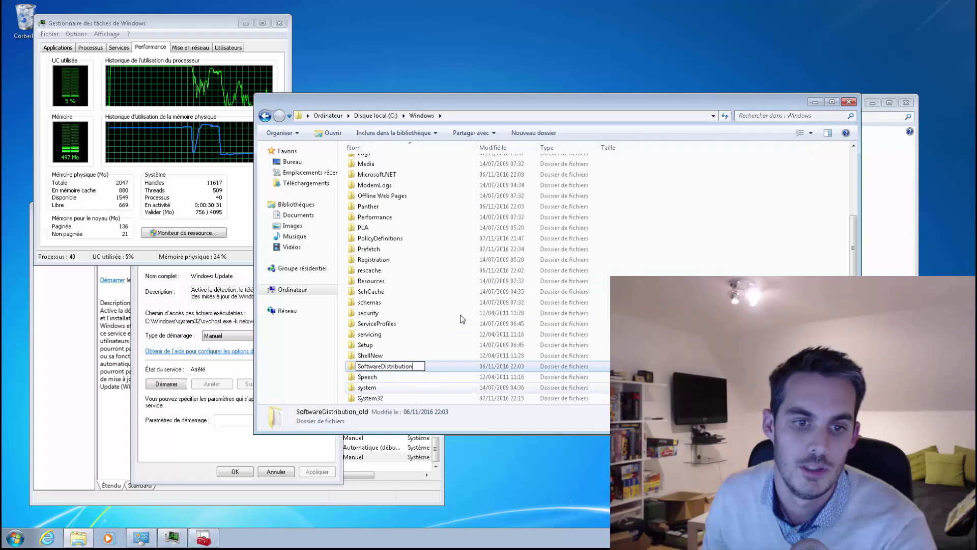
- Open the SoftwareDistribution folder and delete all its contents, confirming the deletion
click(395, 387)
double_click(387, 366)
key(ctrl+a)
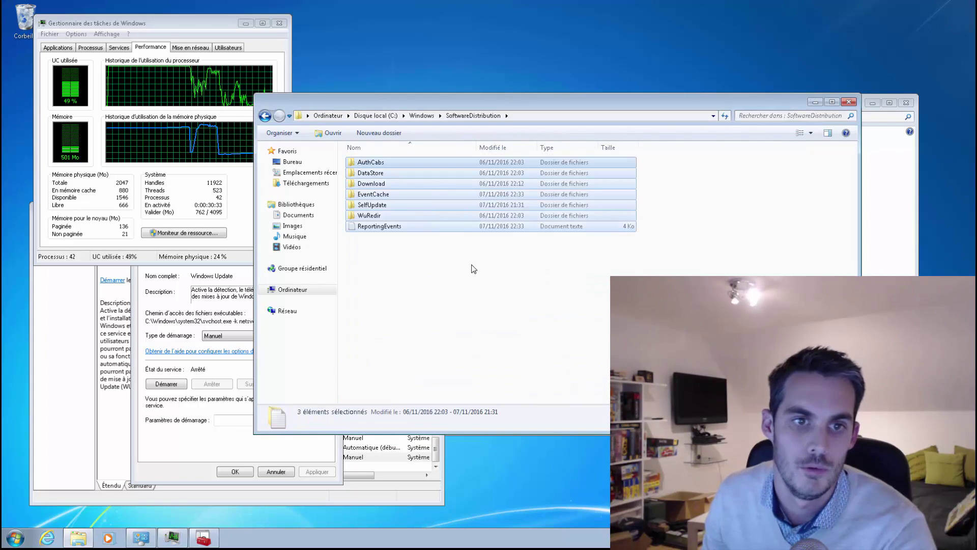
key(Delete)
click(475, 277)
click(477, 302)
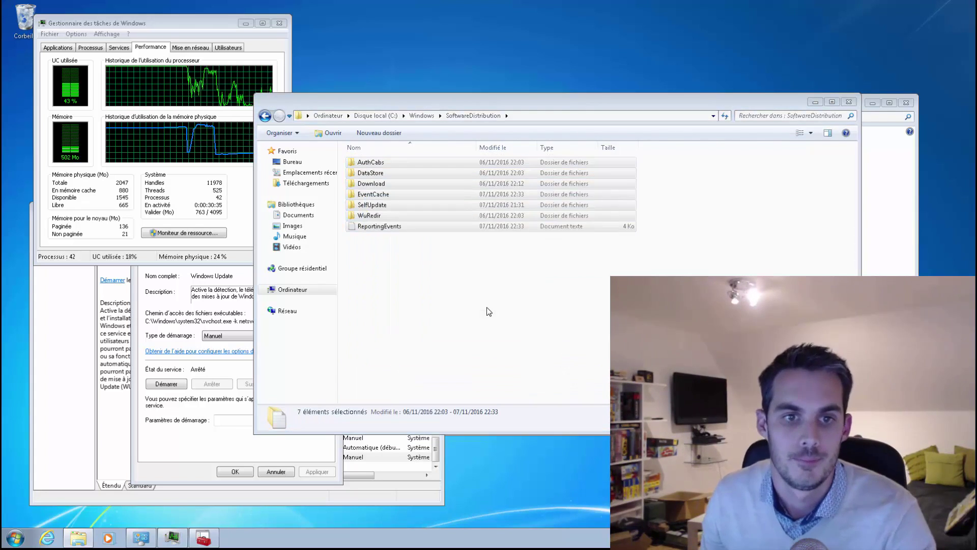
- Close the folder window, the service properties, the Services console, the Task Manager and the Windows Update window
click(849, 102)
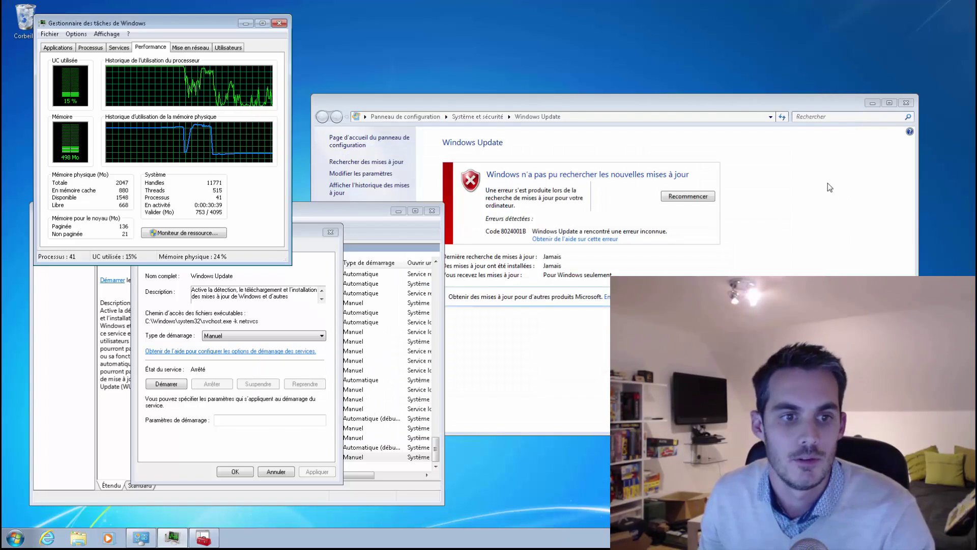
click(330, 232)
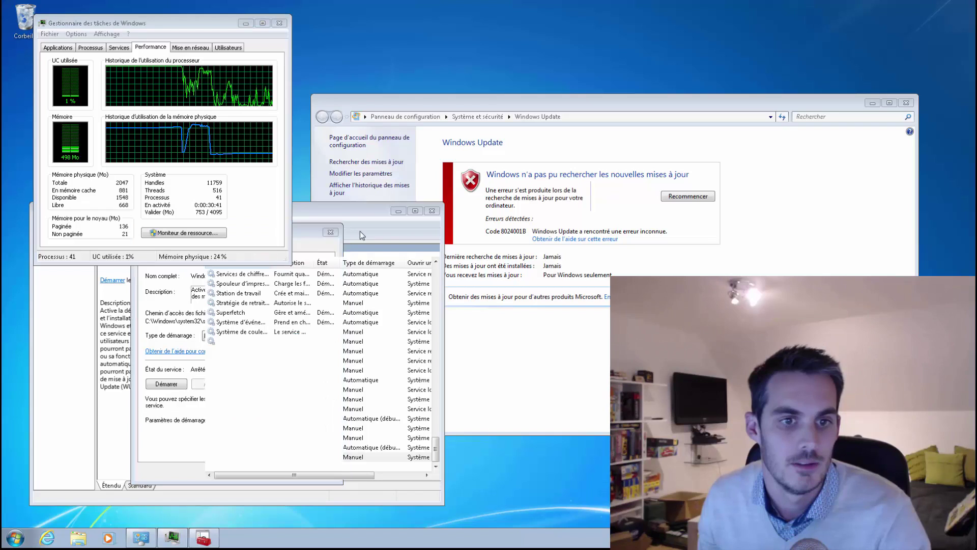
click(432, 210)
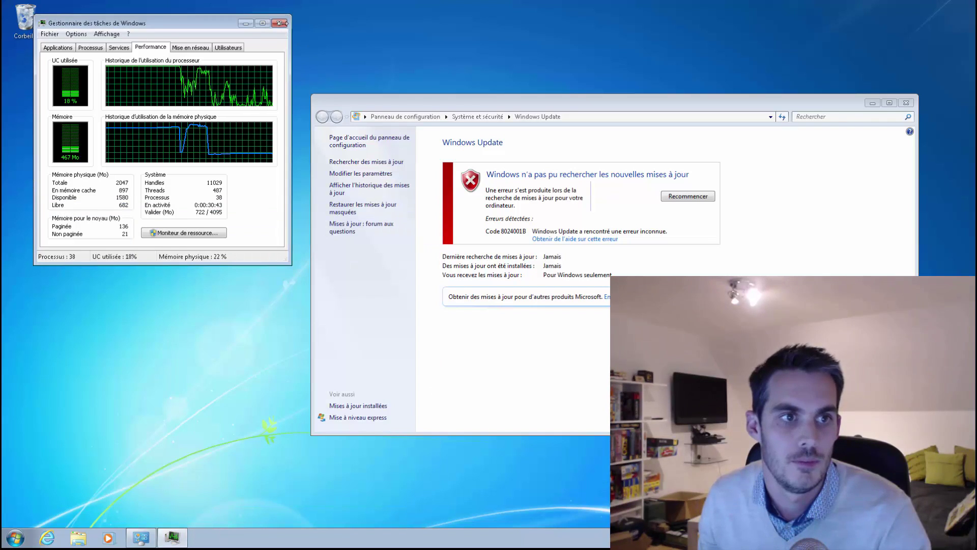
click(279, 23)
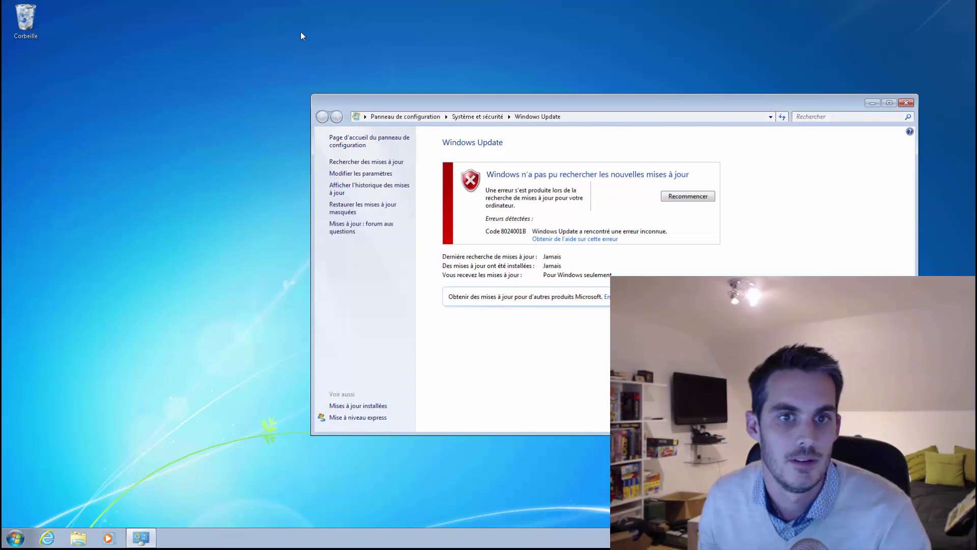
click(906, 103)
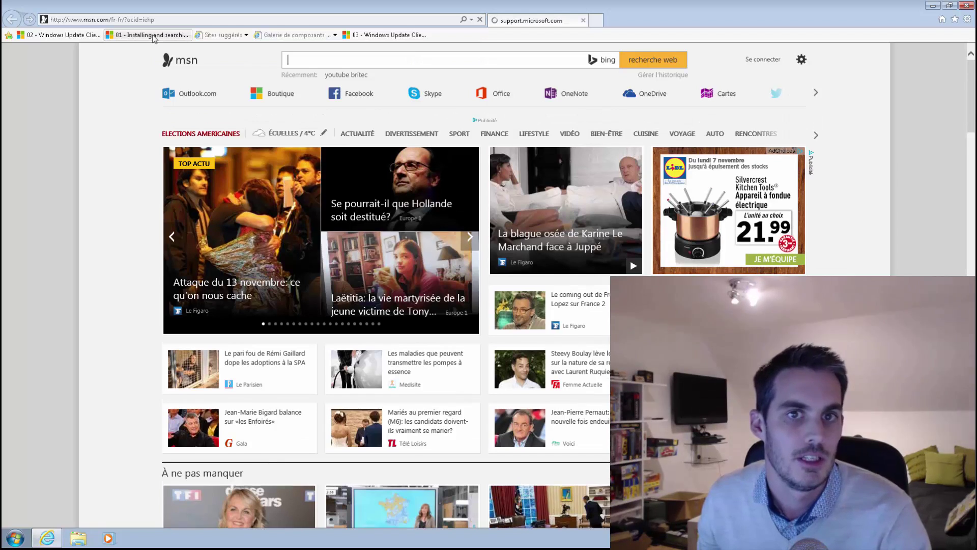
- Open the favourite 01 on slow update searching, then highlight the title's slow-search and CPU wording and the x64-based Windows 7 entry
click(154, 35)
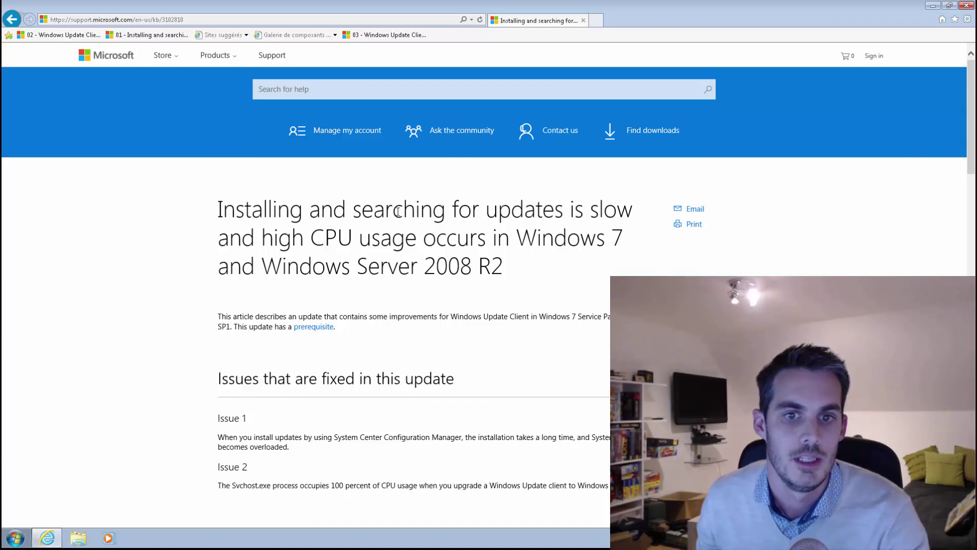
drag(446, 202, 555, 205)
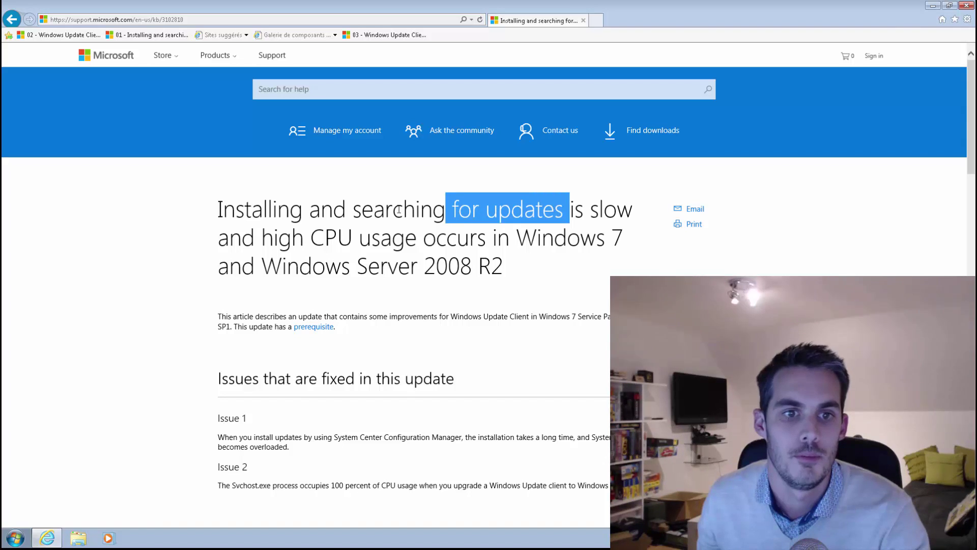
drag(361, 209, 631, 209)
drag(379, 233, 399, 236)
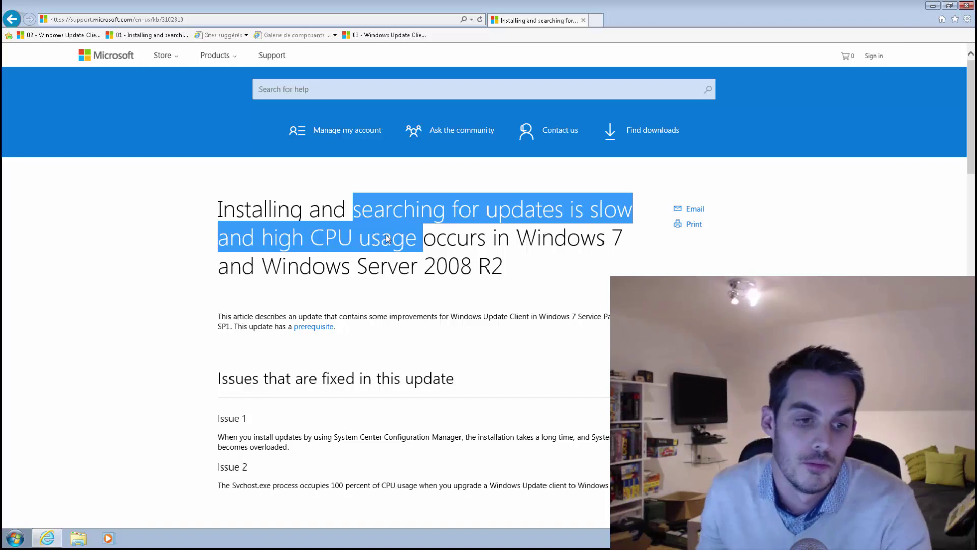
click(197, 302)
scroll(198, 303, down, 8)
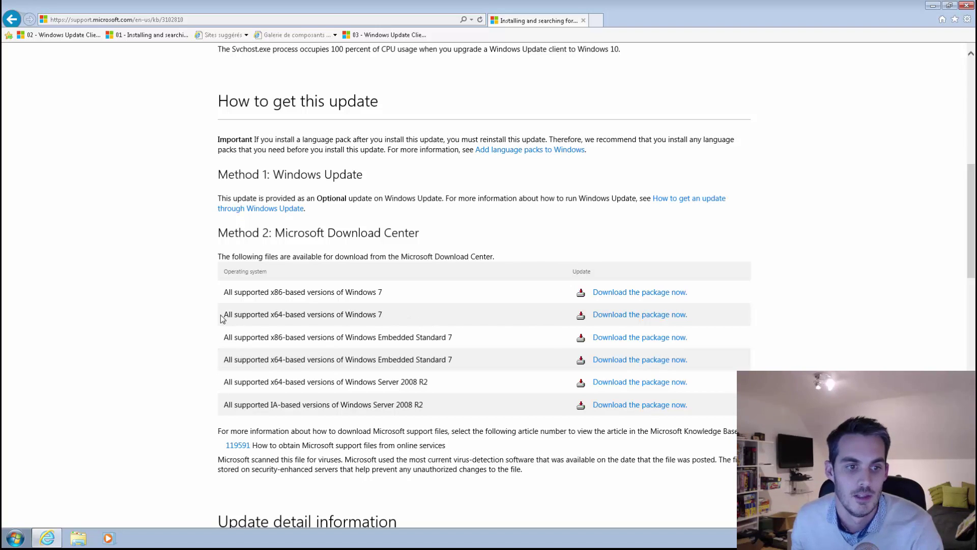
drag(222, 318, 394, 317)
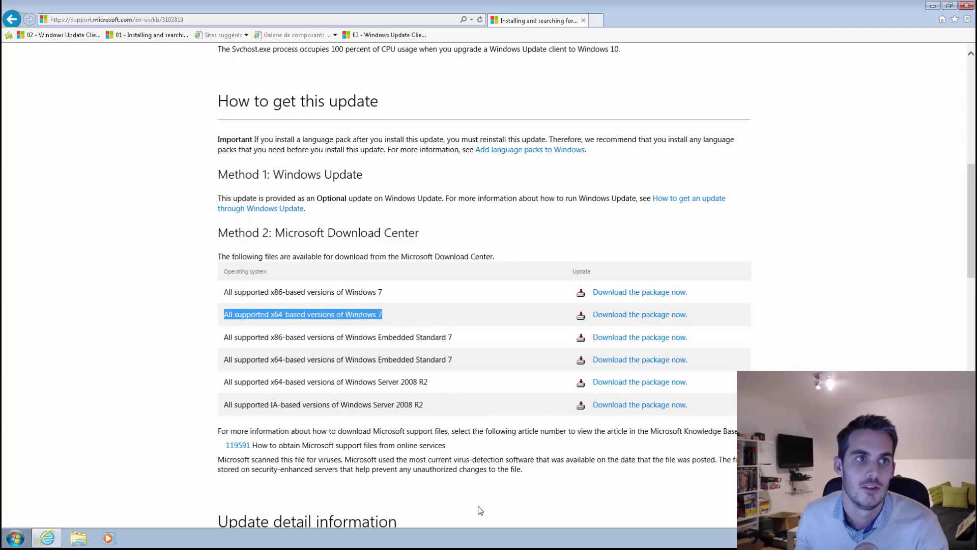
- Load the French version of the support article by replacing en-us with fr-fr in its address
click(137, 19)
click(144, 19)
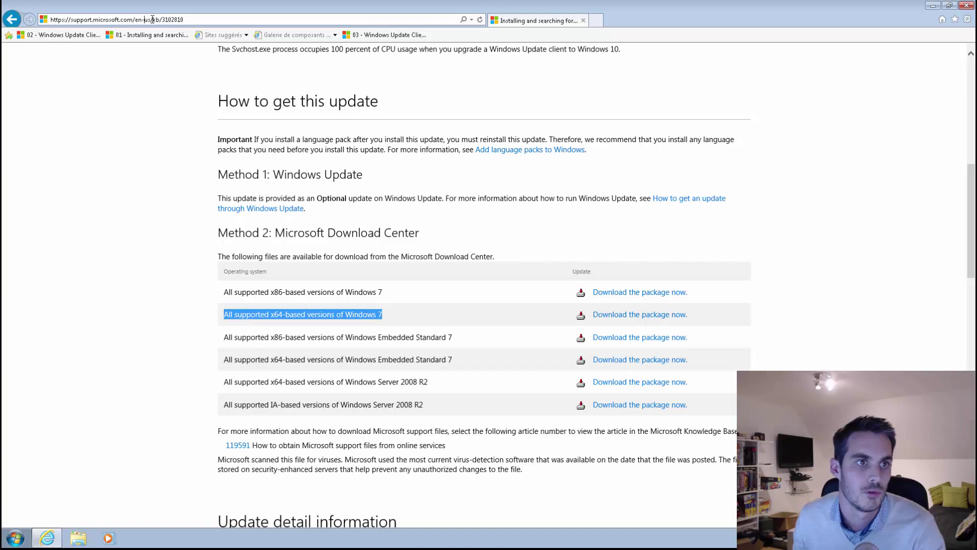
drag(151, 19, 143, 19)
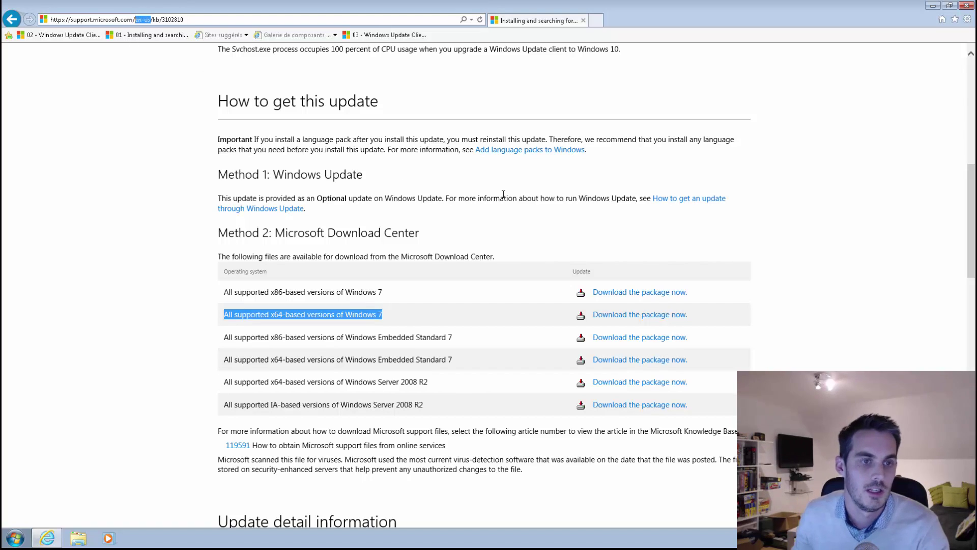
text(fr-fr)
key(Return)
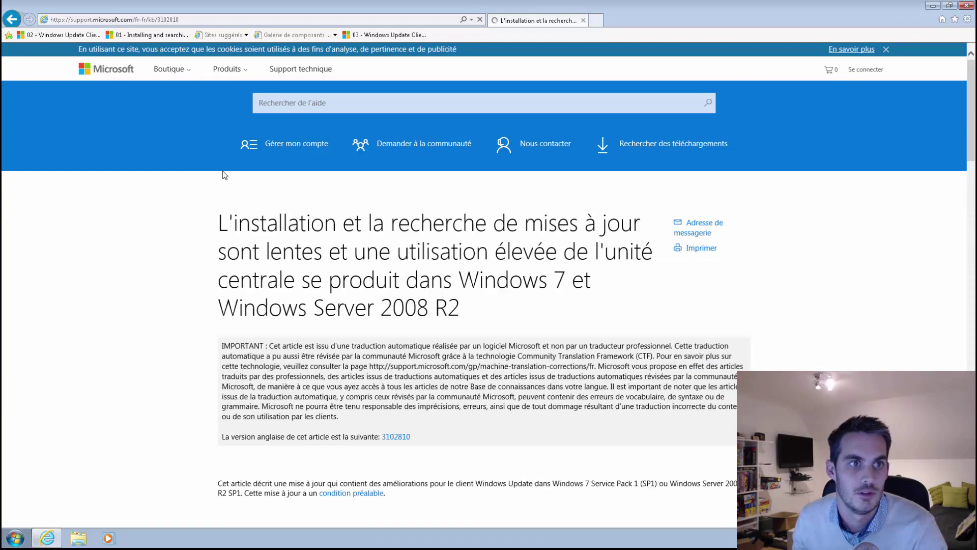
- Open the 64-bit Windows 7 download for KB3102810, choose French as the language, download the package and save it
scroll(187, 243, down, 15)
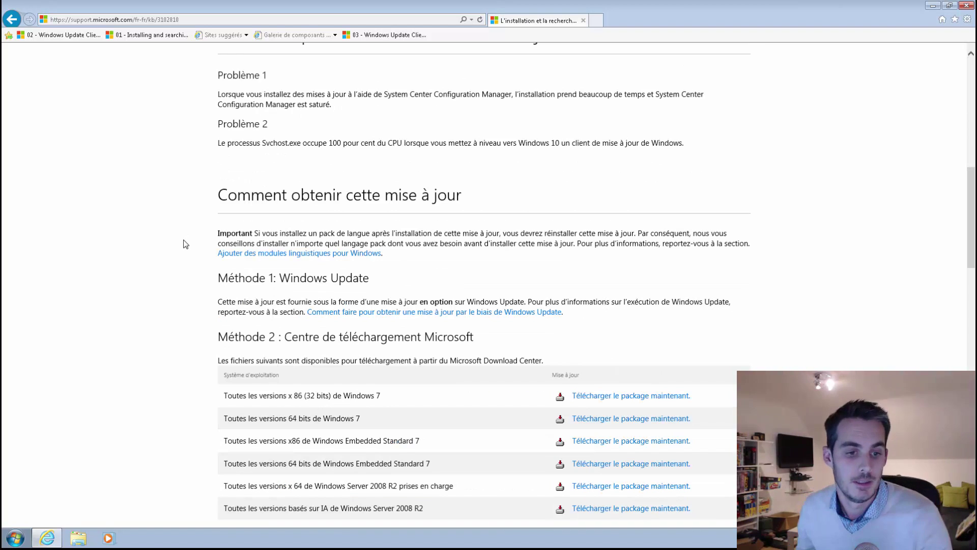
scroll(318, 357, down, 1)
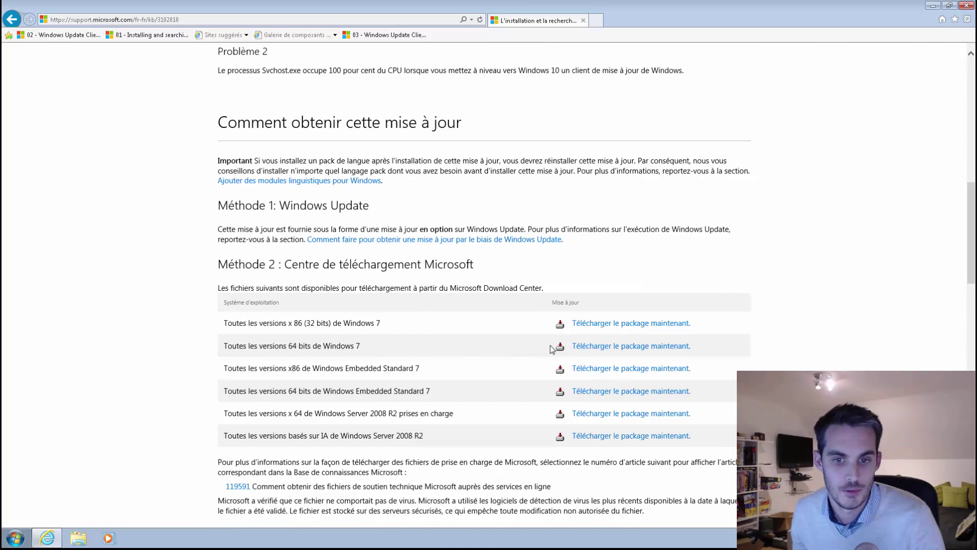
click(578, 348)
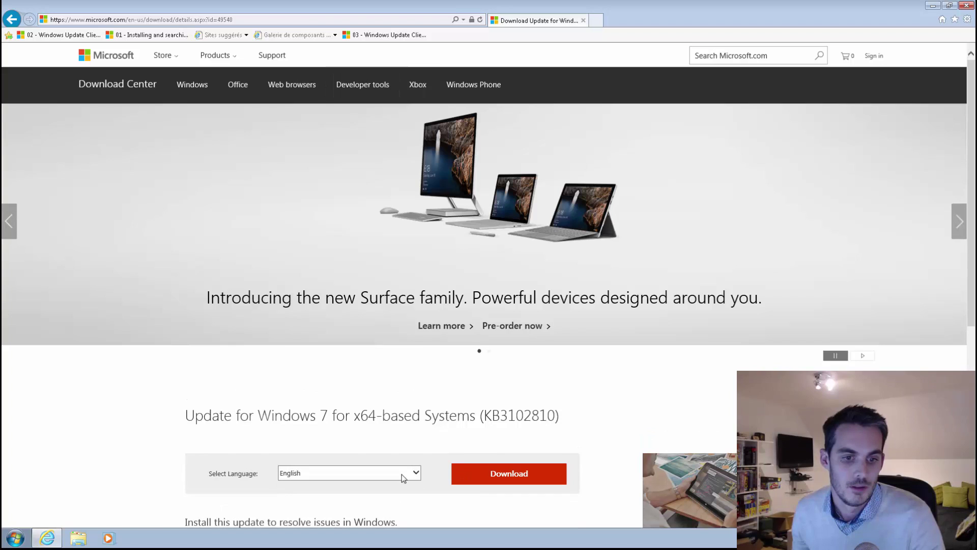
click(401, 474)
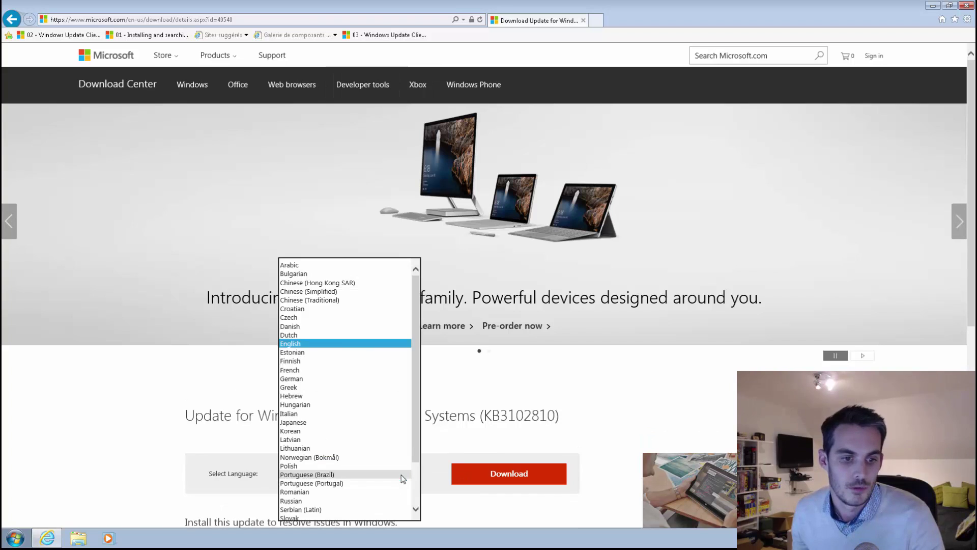
click(326, 370)
click(485, 475)
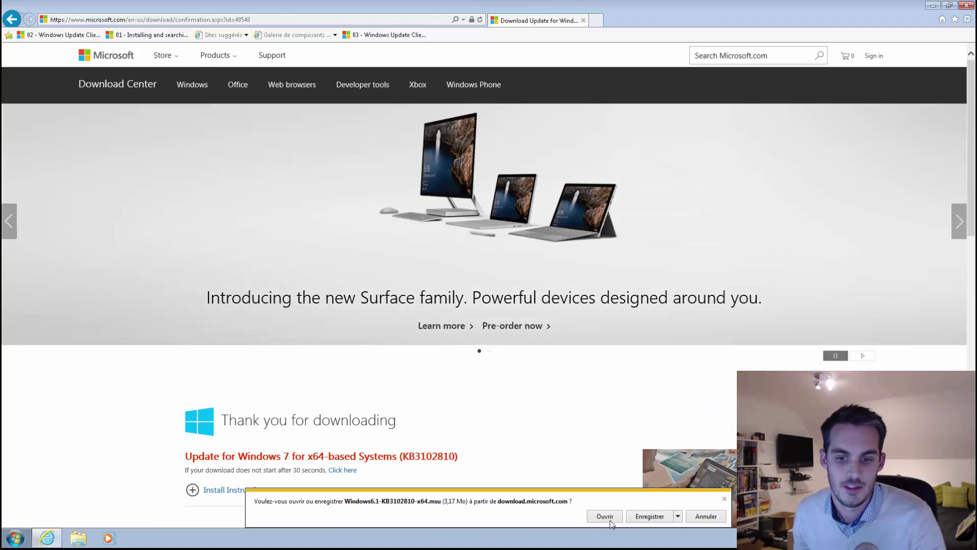
click(645, 517)
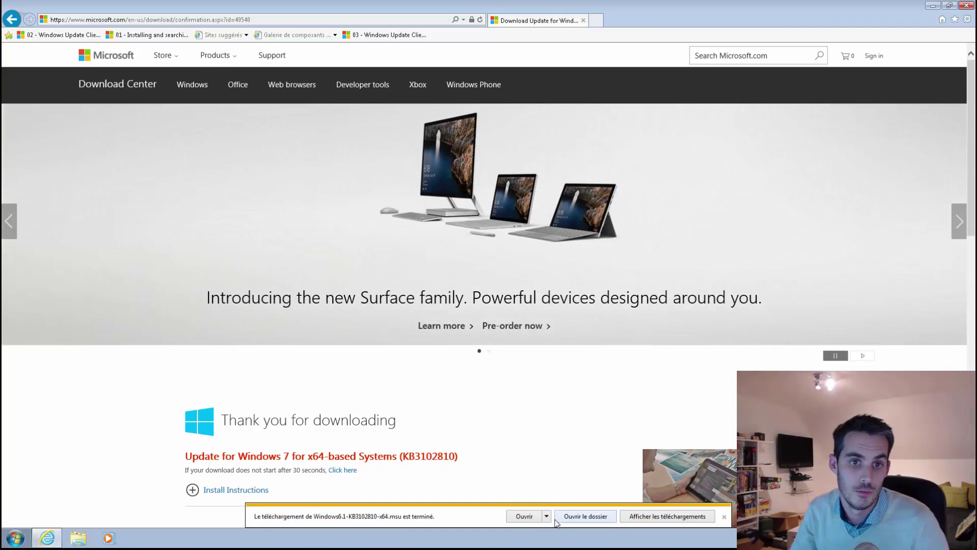
- Run the downloaded KB3102810 package, accept its installation and restart the computer immediately
click(535, 518)
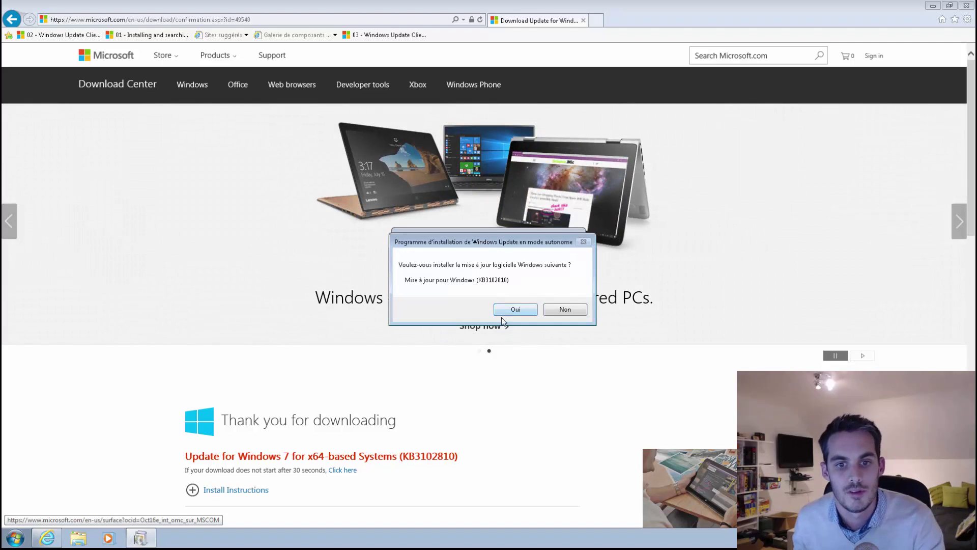
click(513, 310)
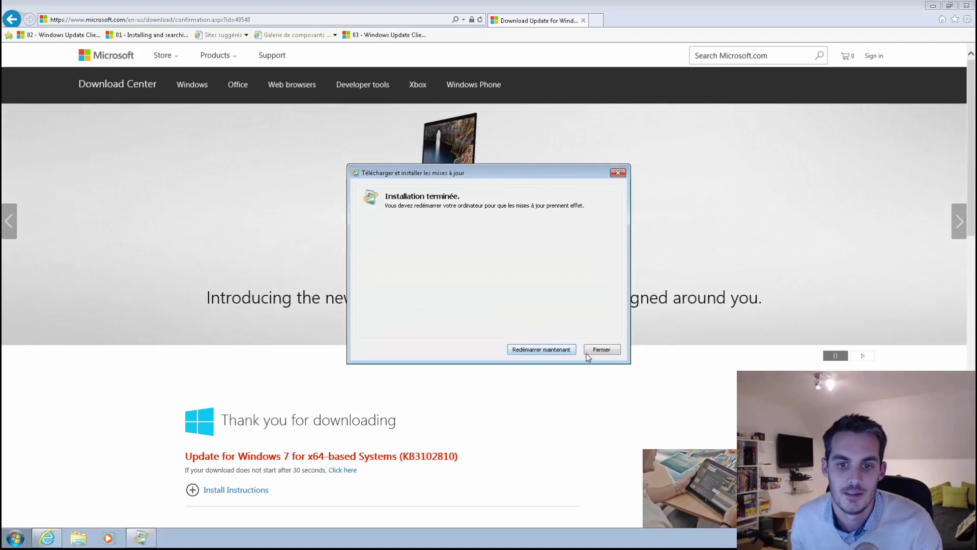
click(540, 349)
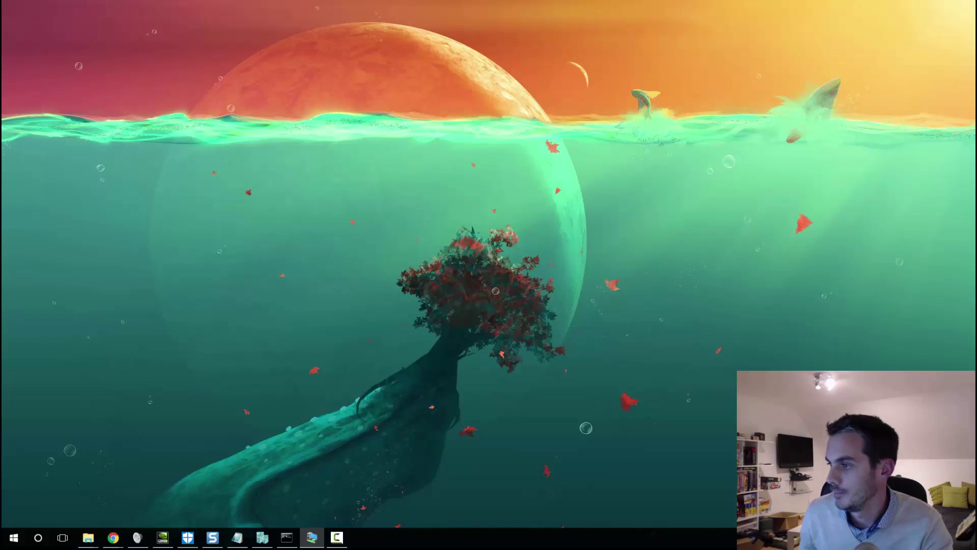
- Return to the restarted Windows 7 desktop, start Internet Explorer and open favourite 02, the February 2016 Windows Update Client article, at its package list
right_click(18, 538)
click(48, 486)
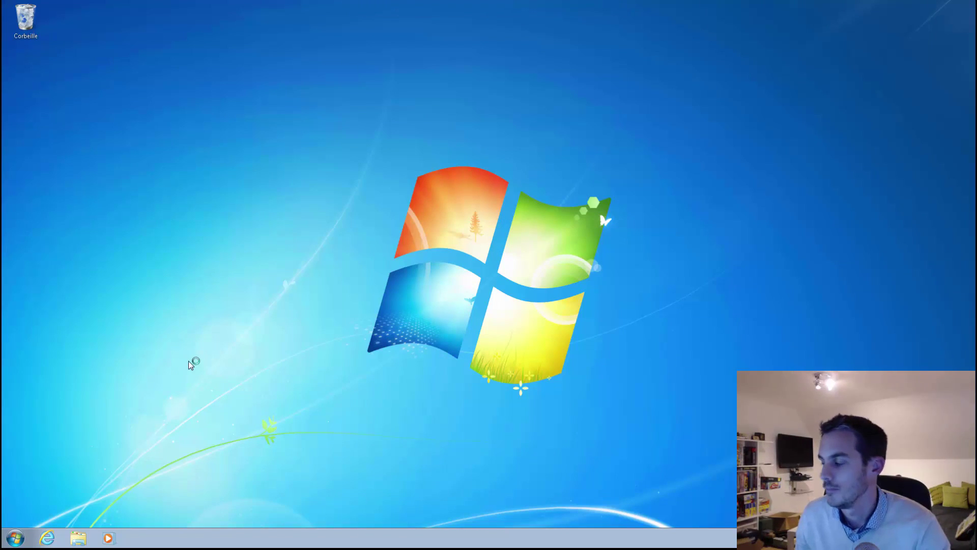
click(15, 539)
click(46, 538)
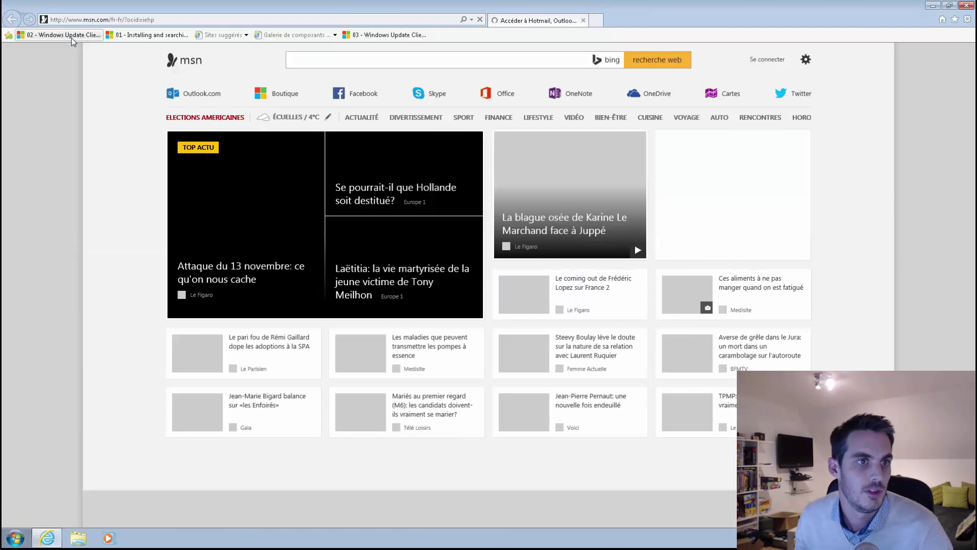
click(71, 36)
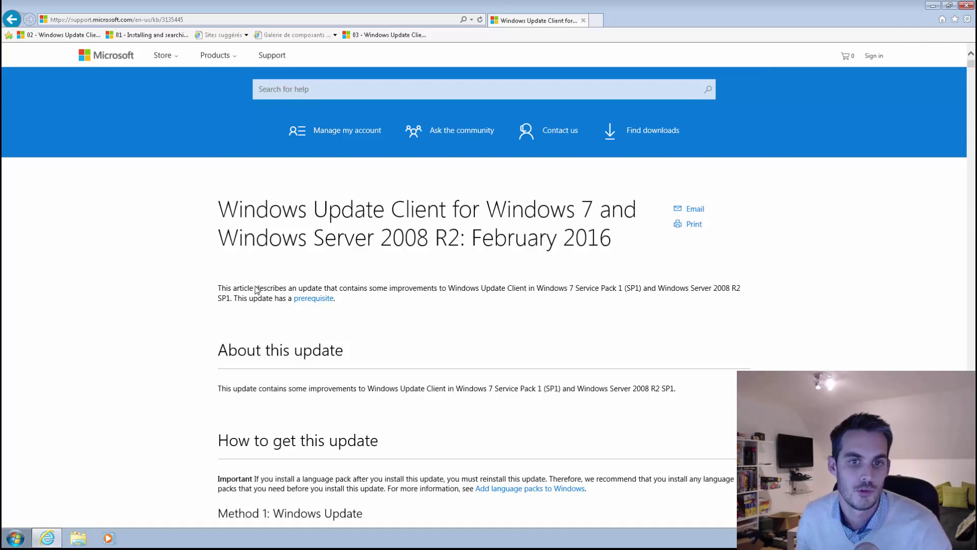
scroll(257, 288, down, 4)
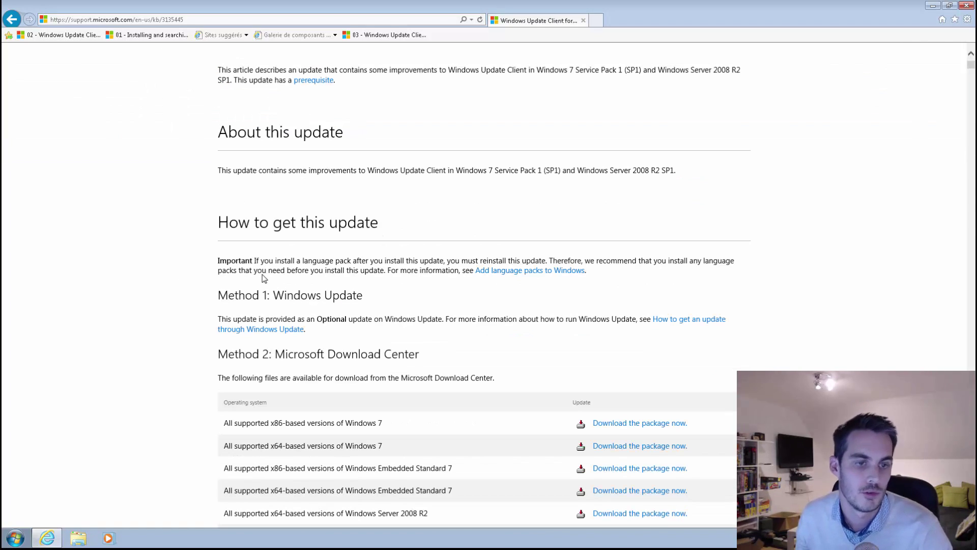
- Open the 64-bit Windows 7 download for KB3135445, download the package and save it
scroll(140, 285, down, 1)
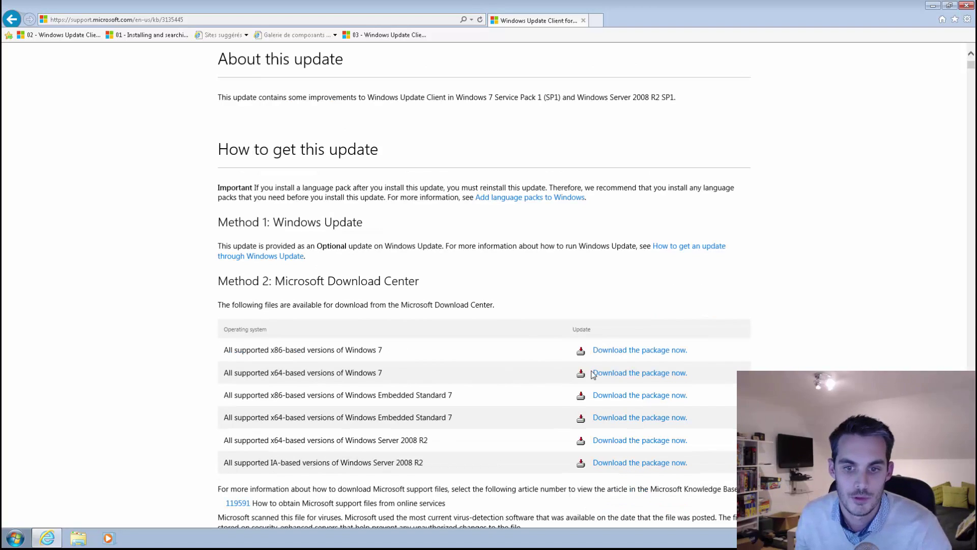
click(619, 378)
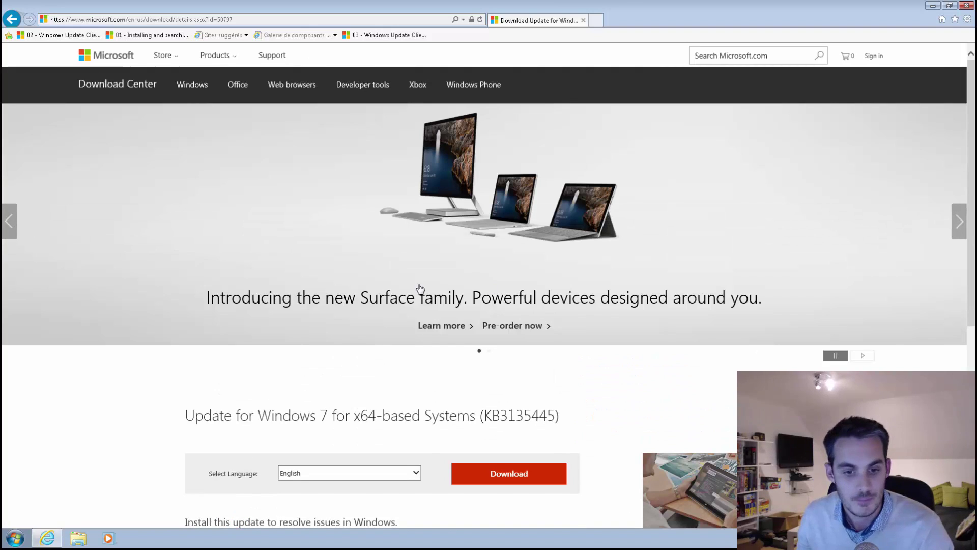
click(349, 478)
scroll(339, 471, down, 2)
click(489, 473)
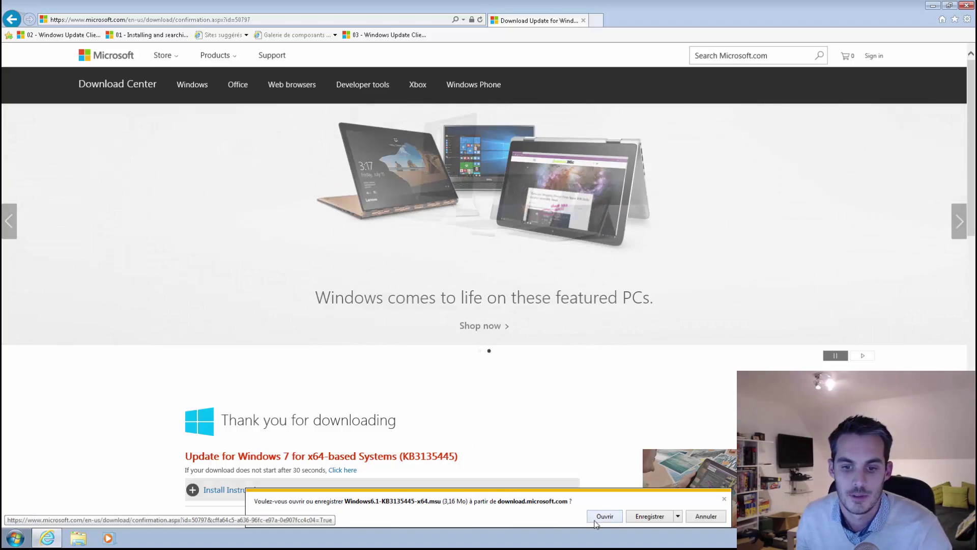
click(646, 516)
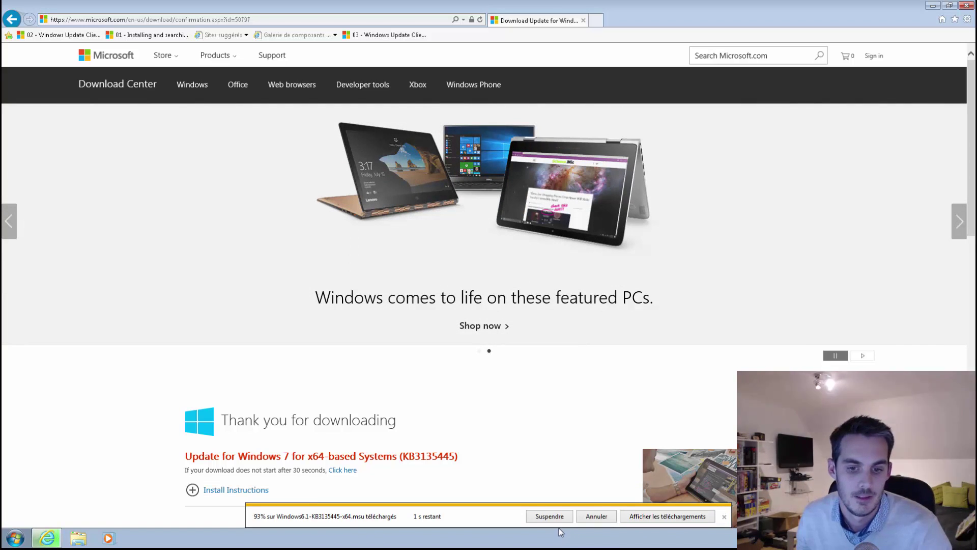
- Run the downloaded KB3135445 package, accept its installation and restart the computer immediately
click(546, 516)
click(535, 516)
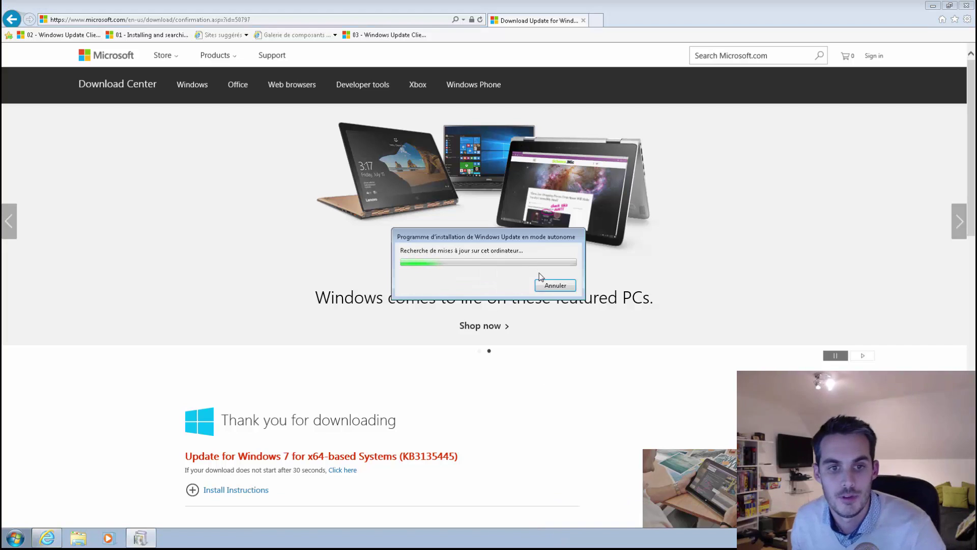
click(518, 308)
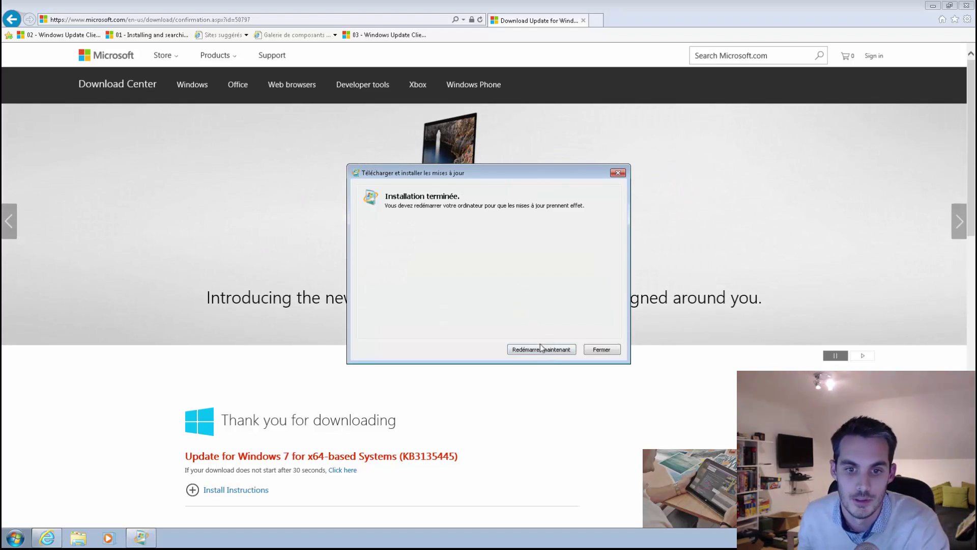
click(540, 346)
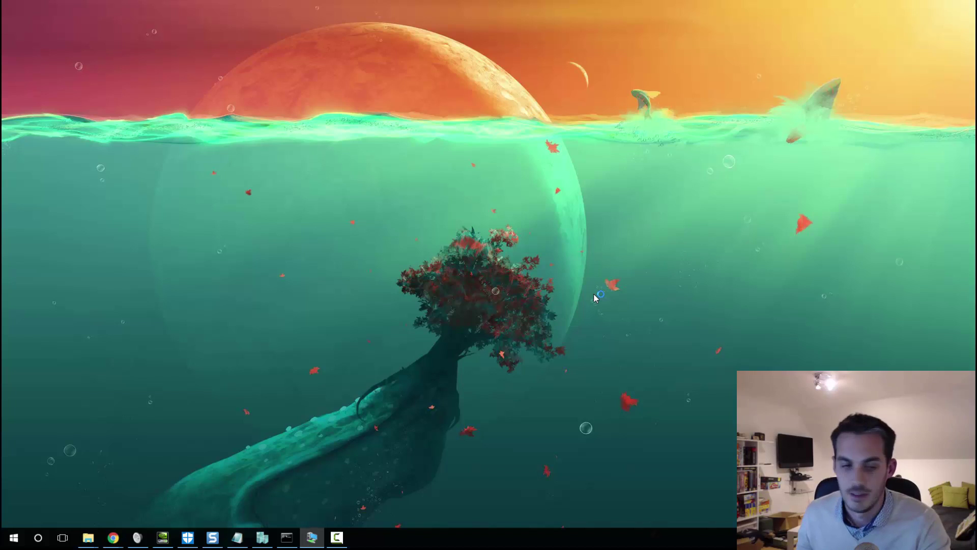
- Reconnect to the restarted Windows 7 computer zbpc02 from the host desktop
click(13, 538)
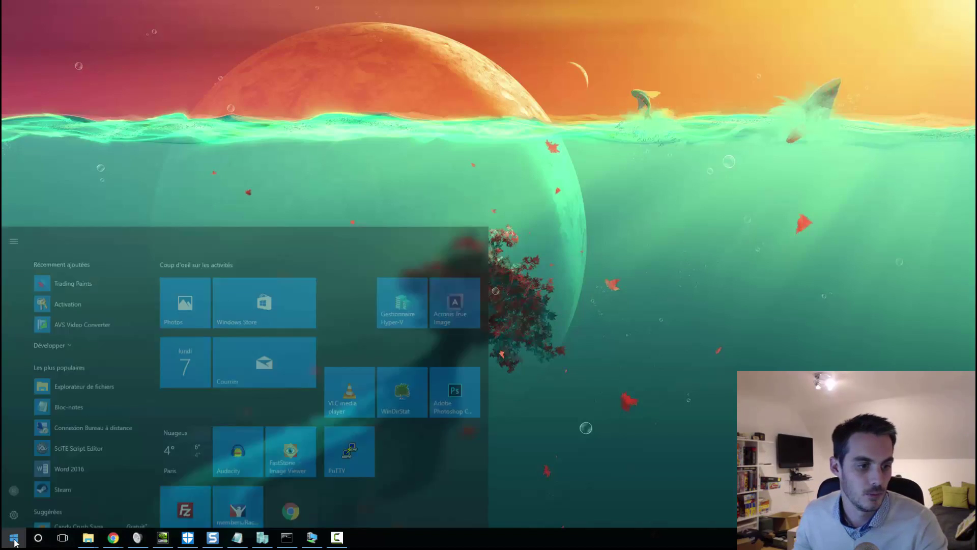
right_click(13, 539)
click(41, 493)
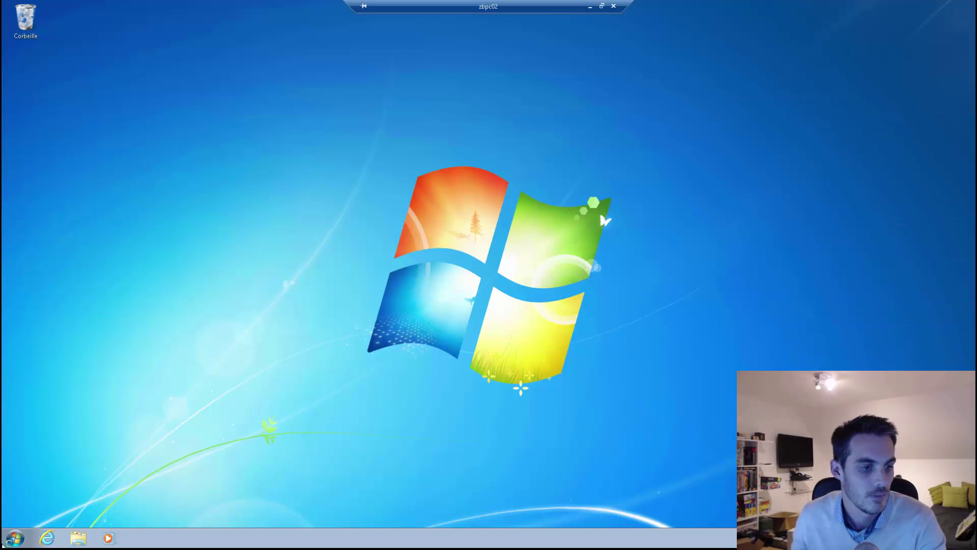
- Start Internet Explorer and open favourite 03, the March 2016 Windows Update Client article, at its package list
click(12, 542)
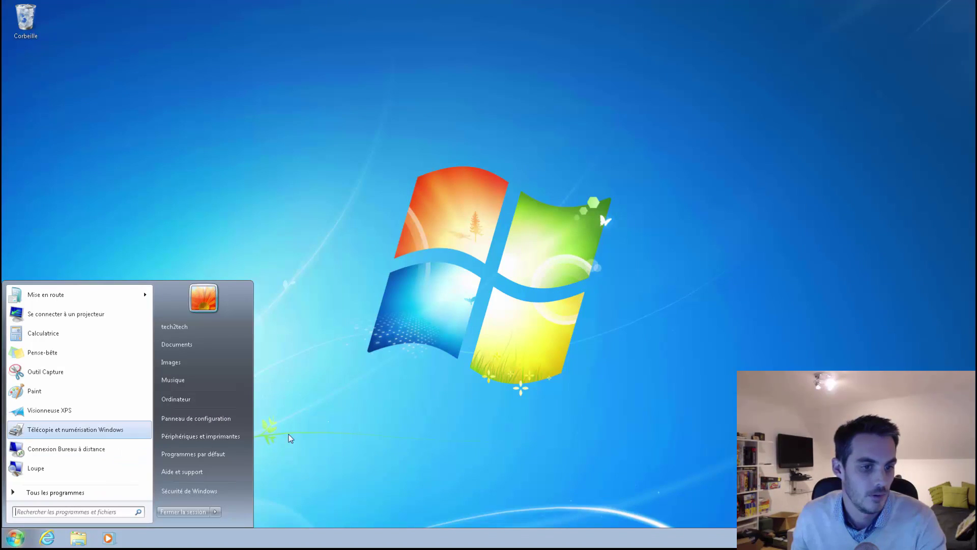
click(47, 538)
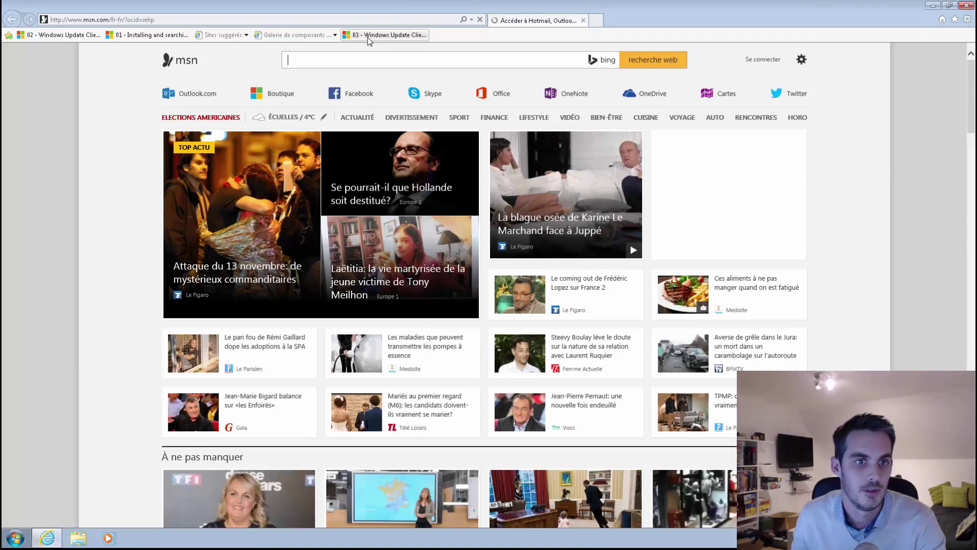
click(370, 36)
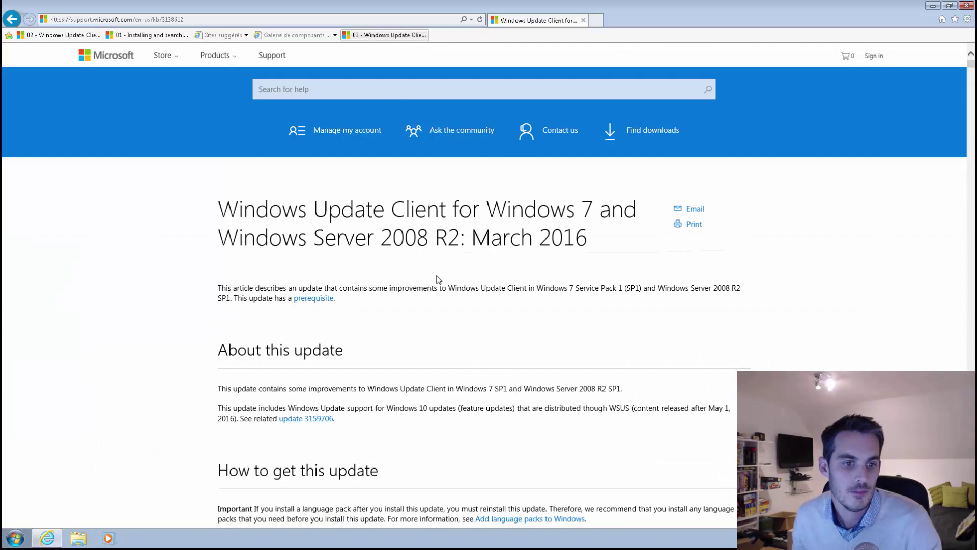
scroll(216, 331, down, 5)
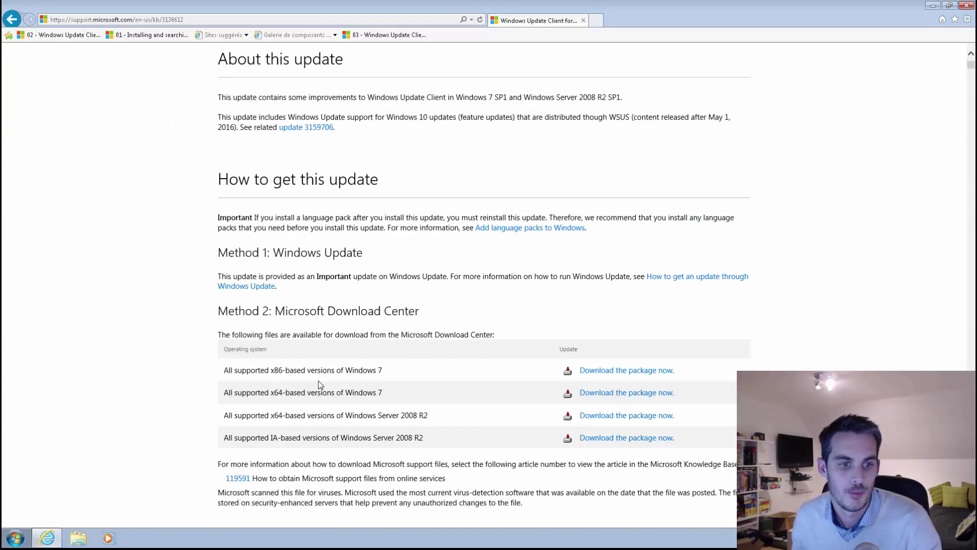
- Open the 64-bit Windows 7 download for KB3138612, download the package in English and save it
click(601, 394)
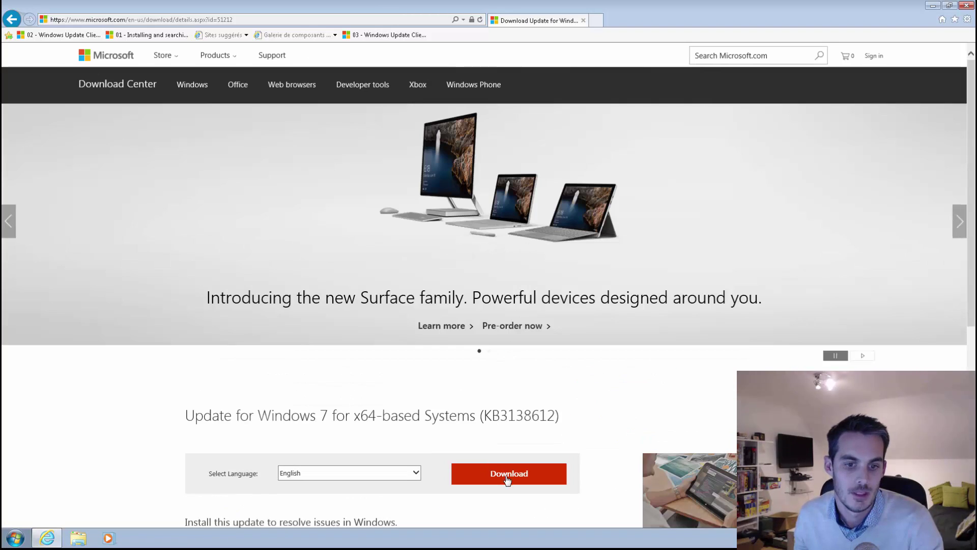
click(507, 475)
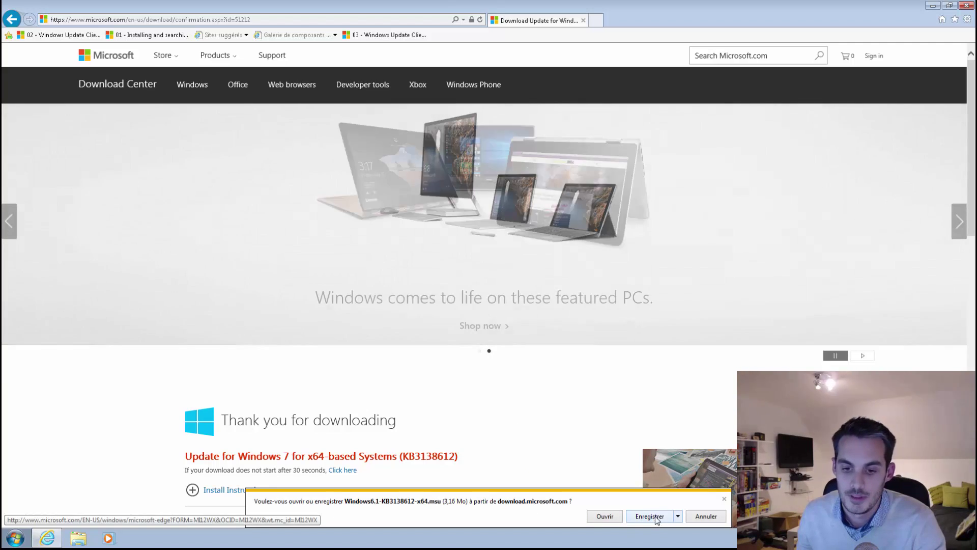
click(648, 516)
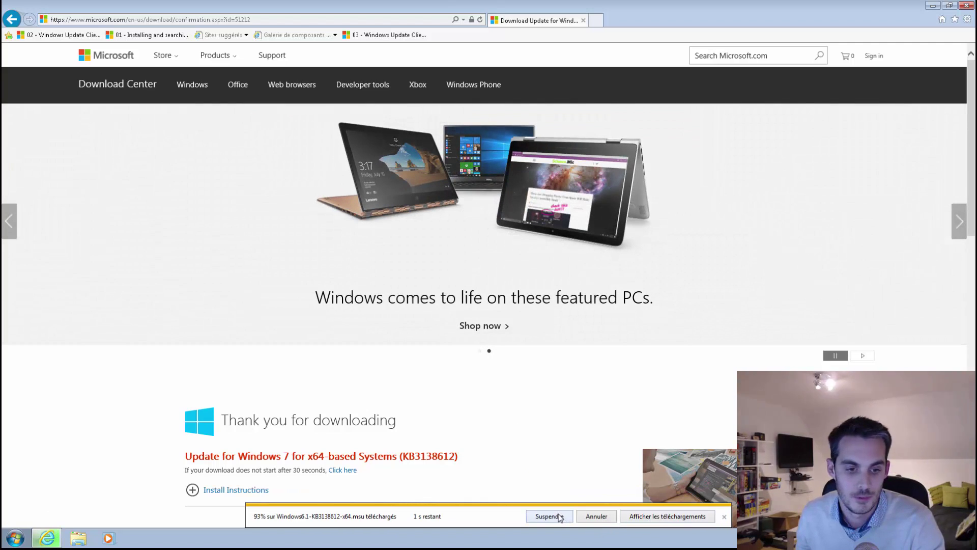
- Run the downloaded KB3138612 package, accept its installation and restart the computer immediately
click(524, 516)
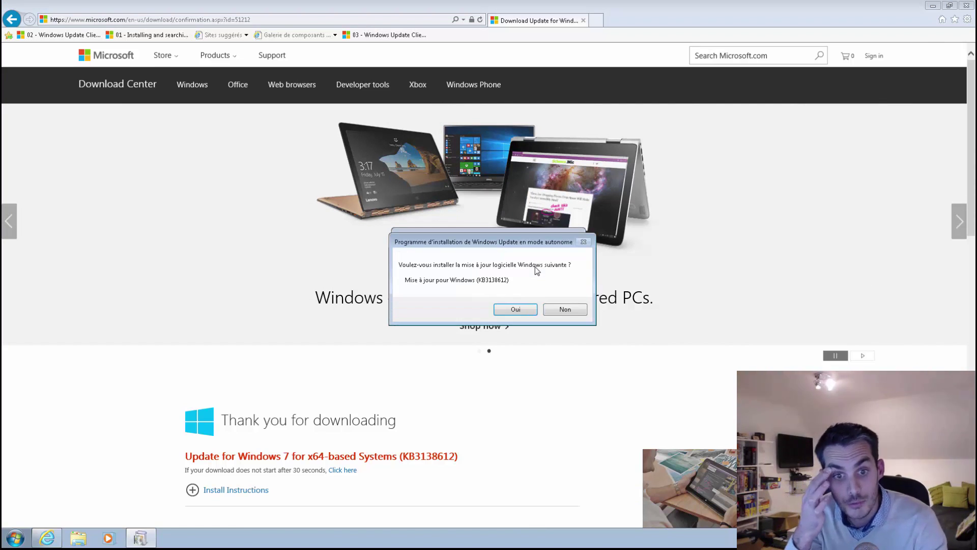
click(520, 312)
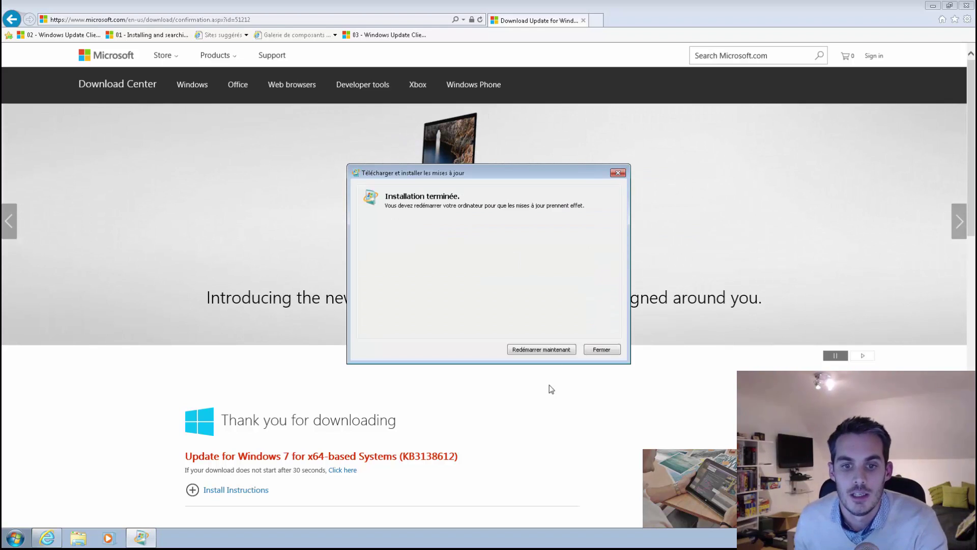
click(542, 351)
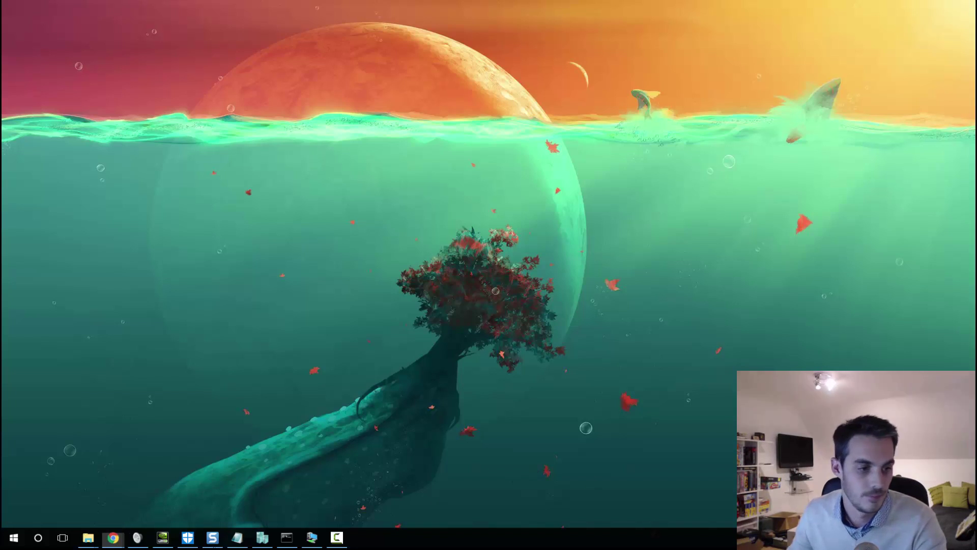
- Return to the restarted Windows 7 desktop and launch the Services console with services.msc
right_click(2, 543)
click(39, 481)
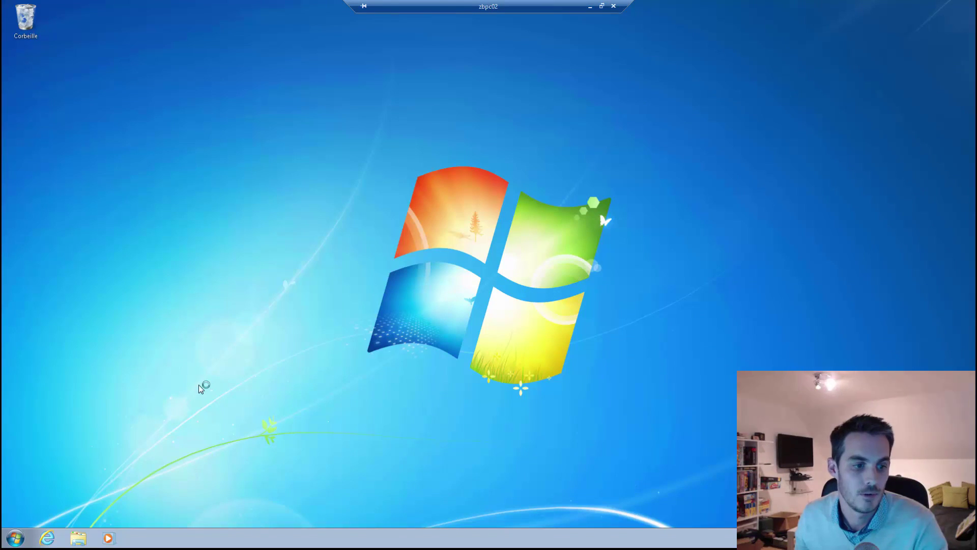
click(15, 537)
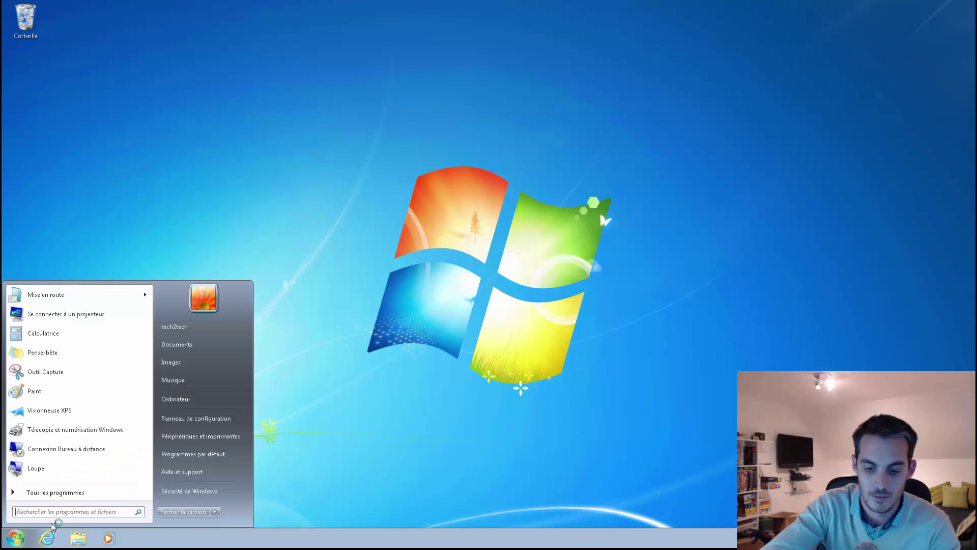
text(service)
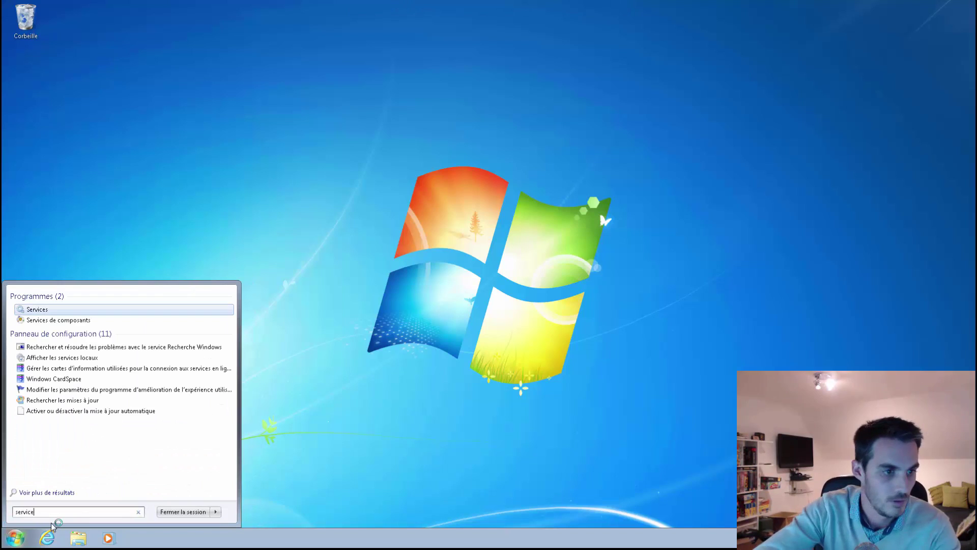
text(s.)
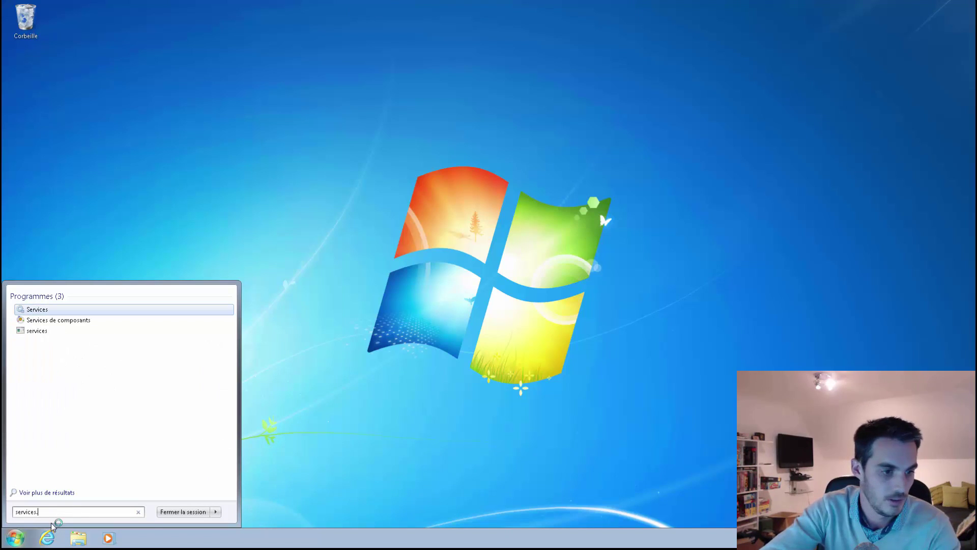
text(msc)
key(Return)
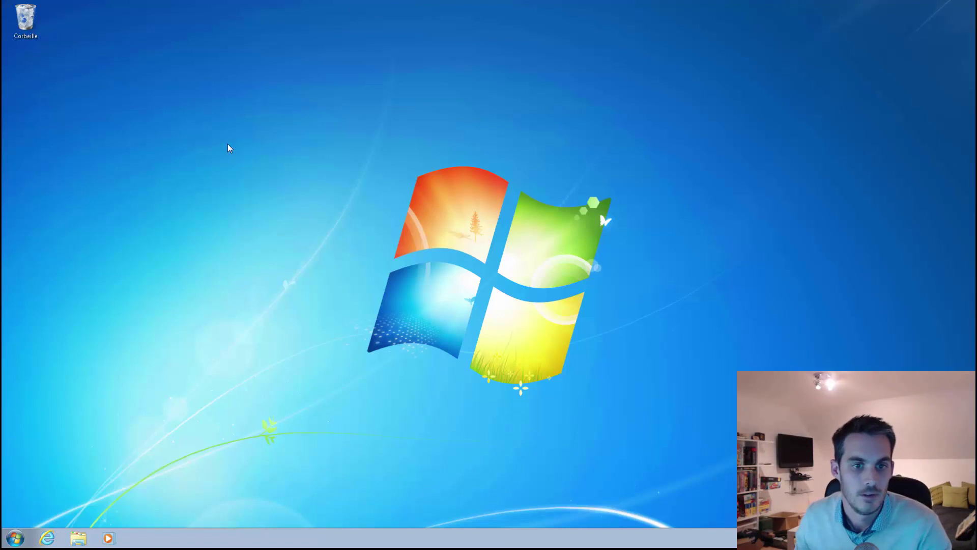
- Set the Windows Update service's startup type to Automatique and apply the change
click(275, 209)
scroll(278, 222, down, 15)
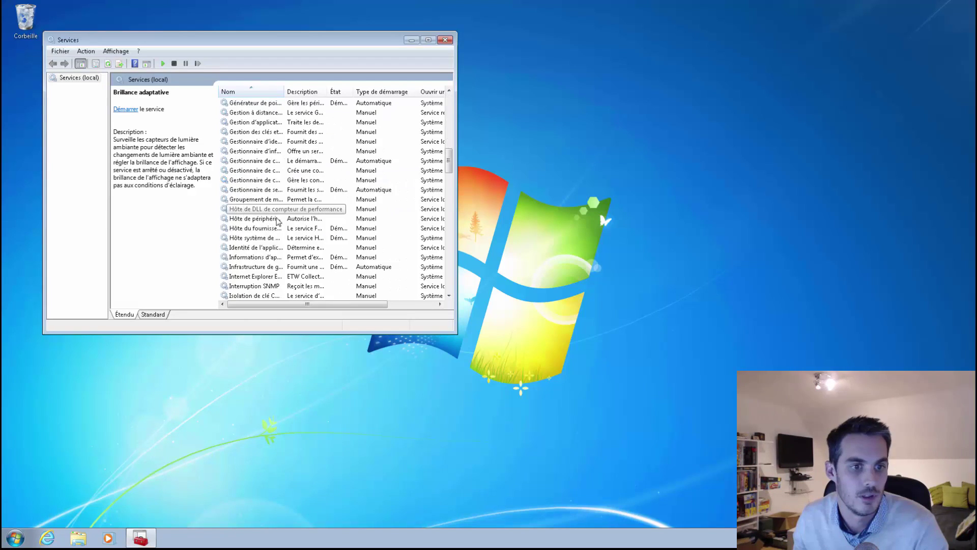
scroll(278, 223, down, 5)
double_click(279, 286)
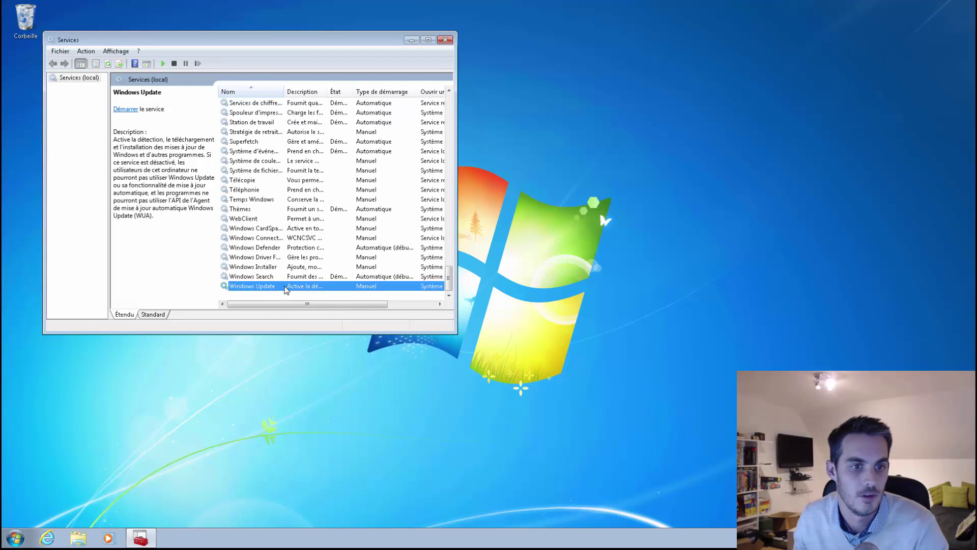
click(245, 166)
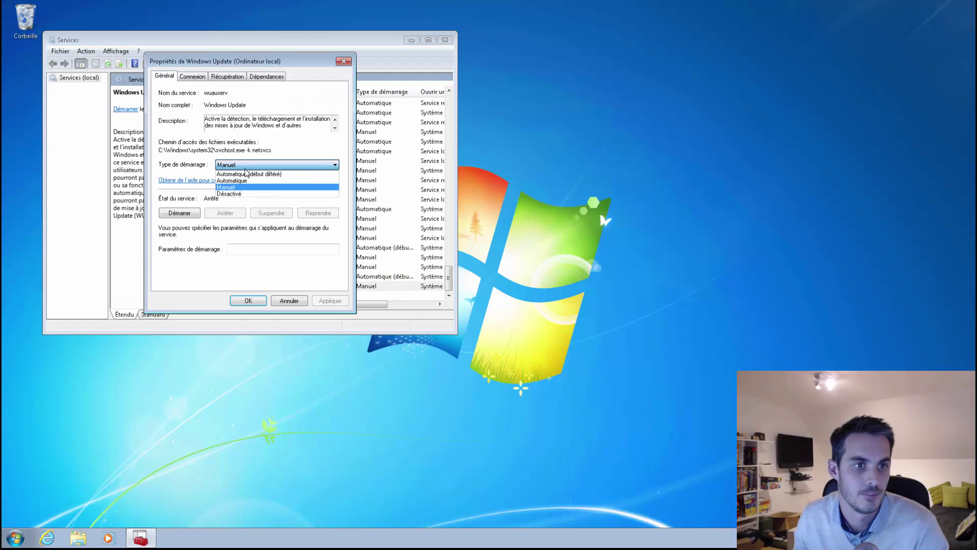
click(238, 181)
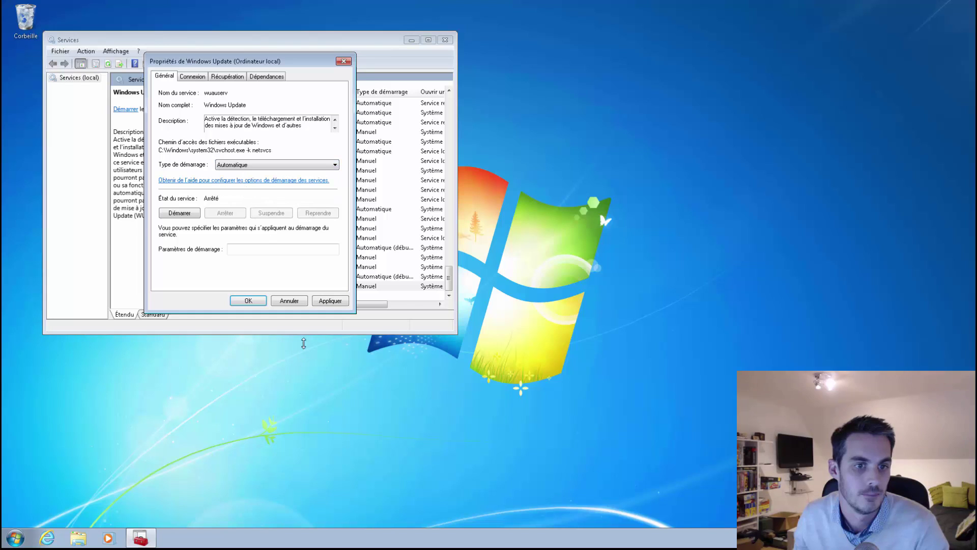
click(328, 300)
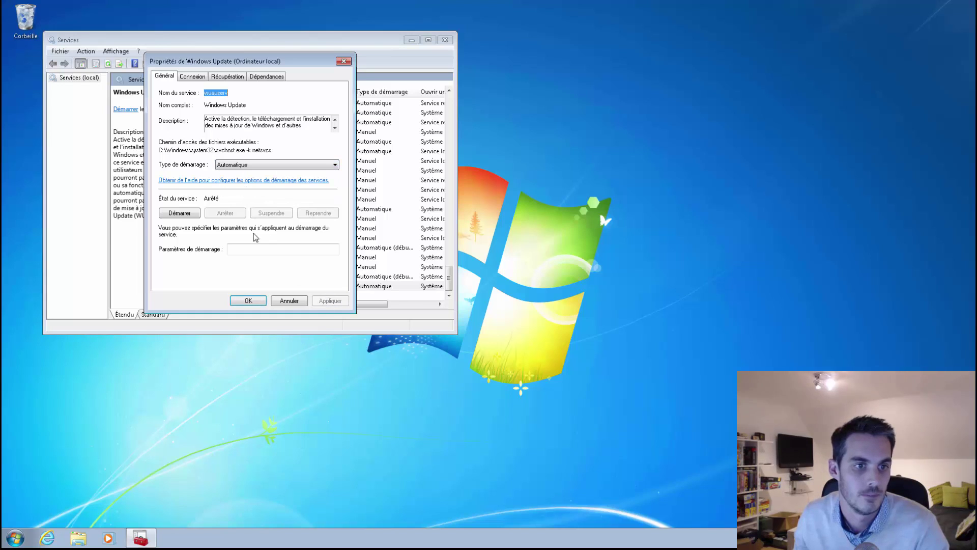
- Start the Windows Update service, confirm its properties and close the Services console
click(194, 214)
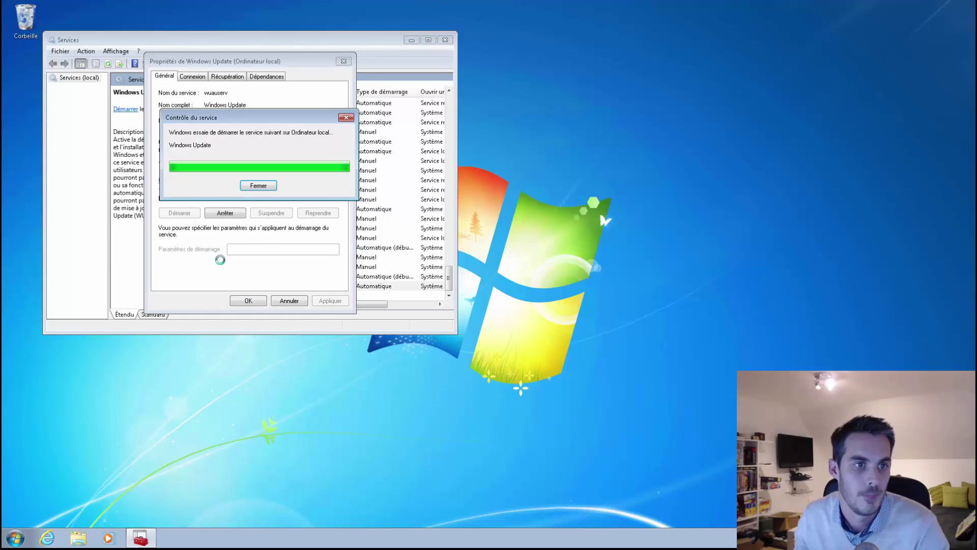
click(247, 301)
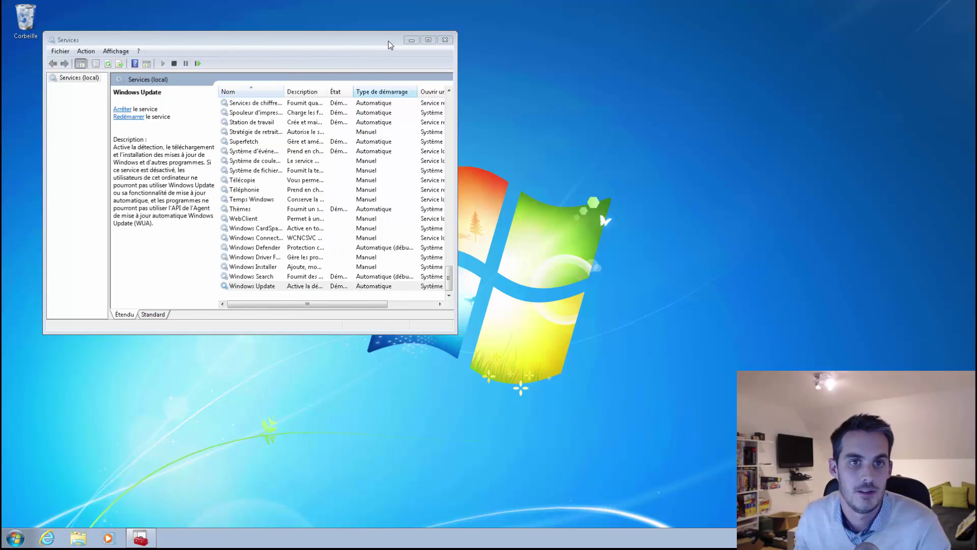
click(444, 40)
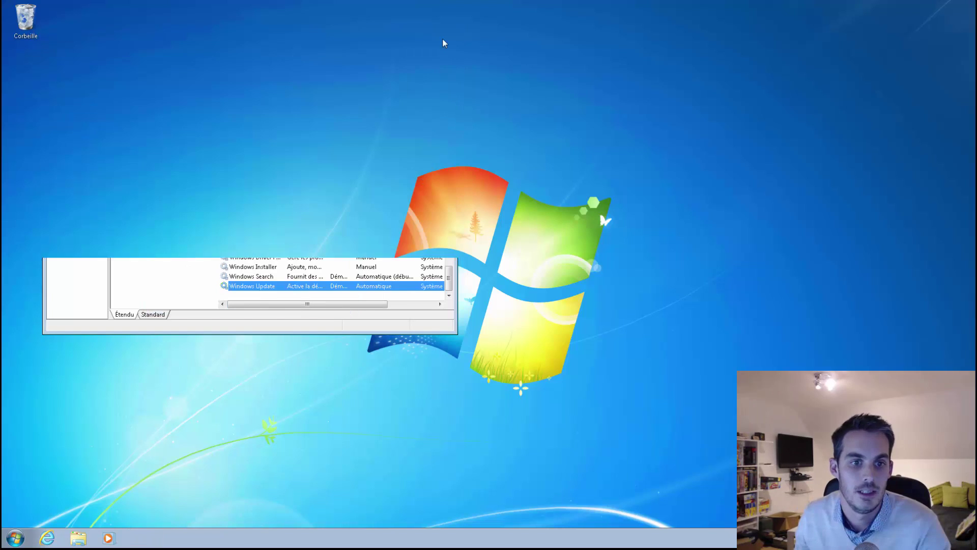
- Browse to C:\Windows in the file explorer and locate the SoftwareDistribution folder
click(78, 538)
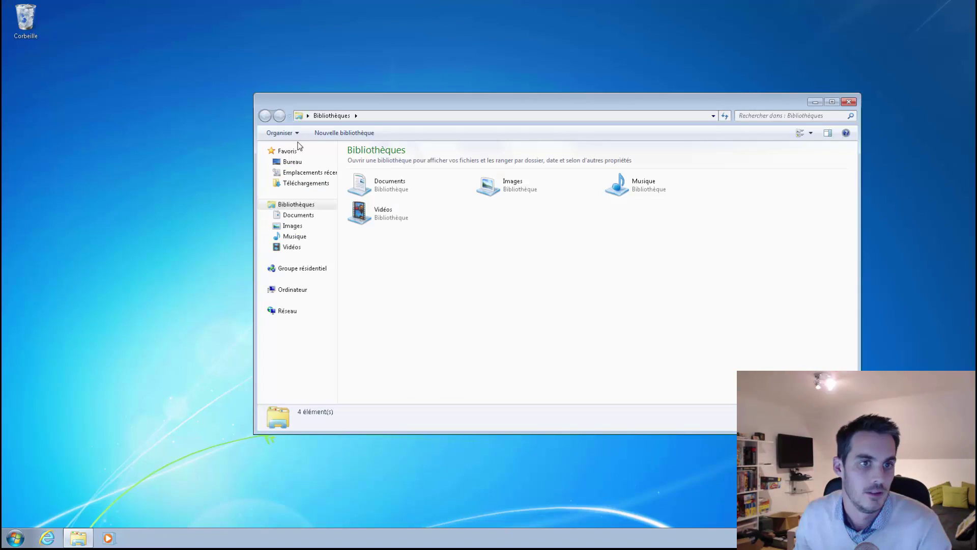
click(286, 289)
double_click(390, 166)
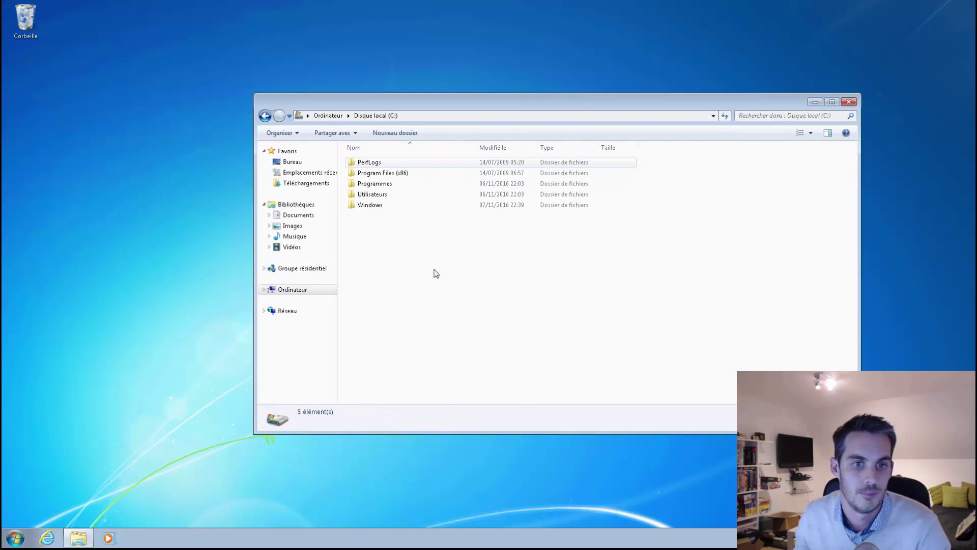
double_click(393, 204)
scroll(405, 228, down, 15)
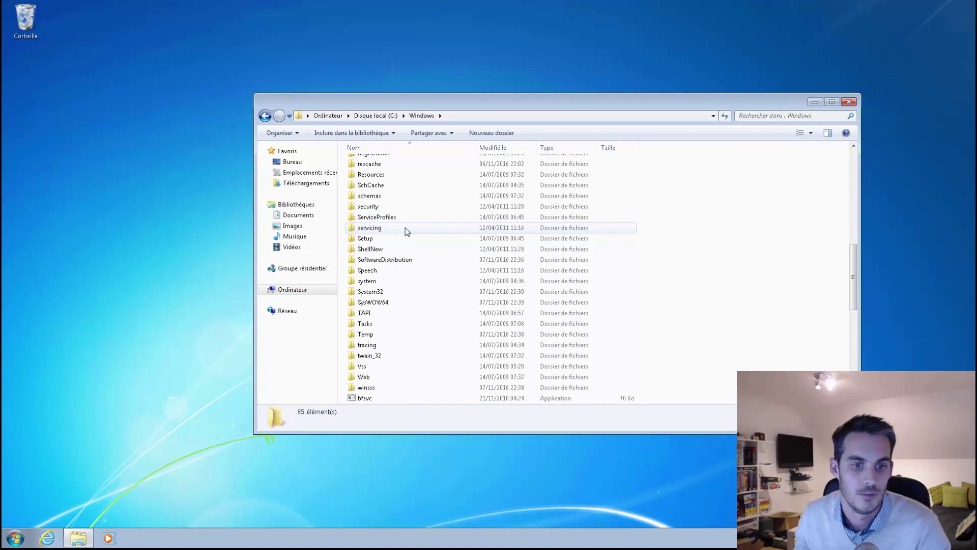
- Open the SoftwareDistribution folder and select all its contents to inspect the recreated files
double_click(405, 227)
drag(443, 305, 422, 158)
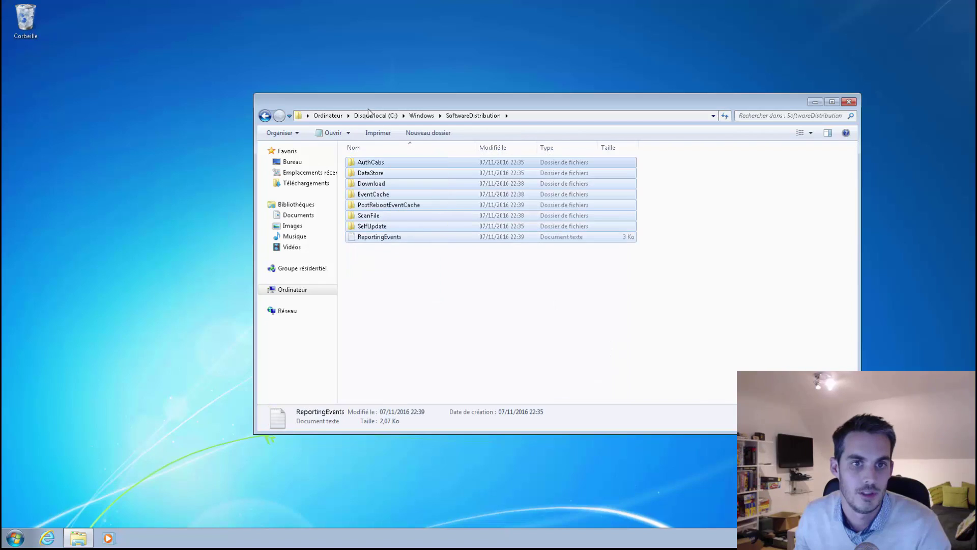
click(118, 467)
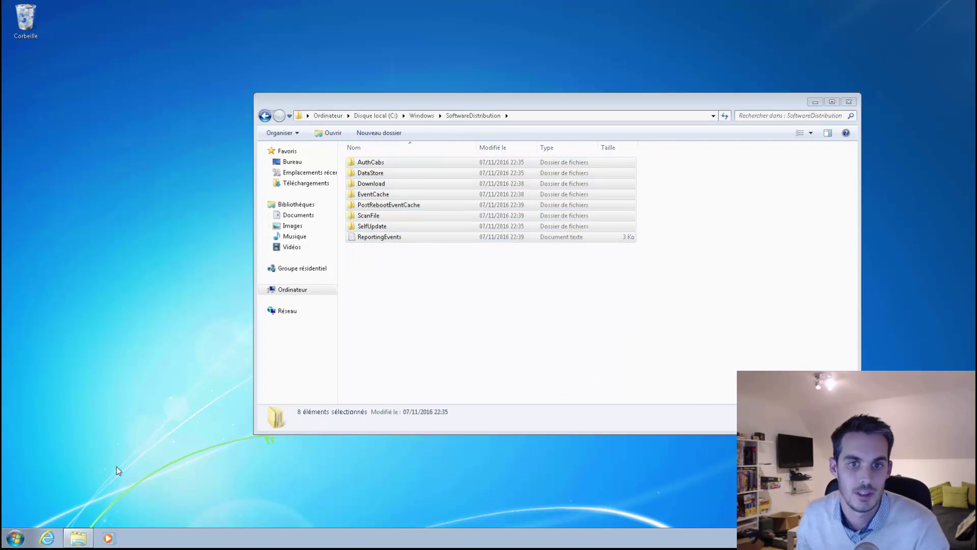
- Launch Windows Update by searching for "update" and start a check for updates
click(14, 537)
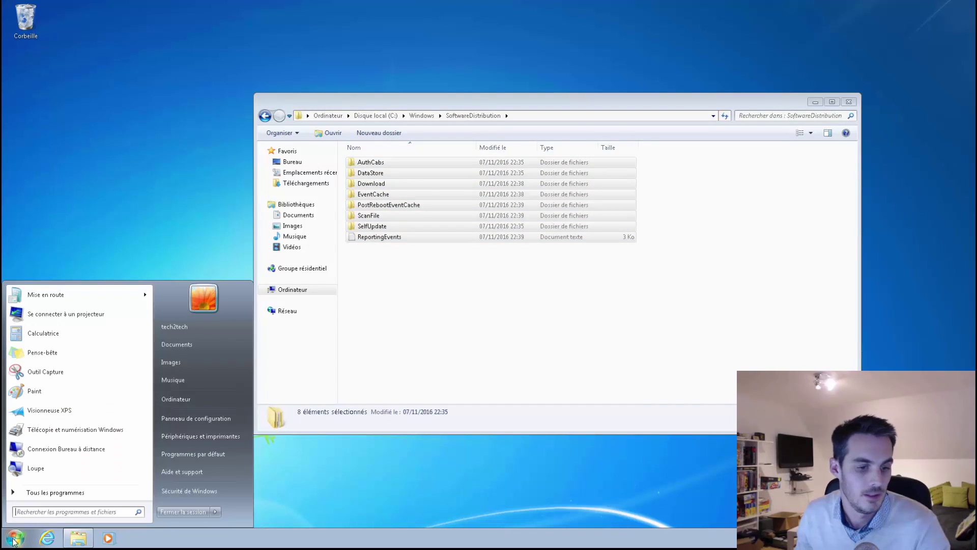
text(update)
key(Return)
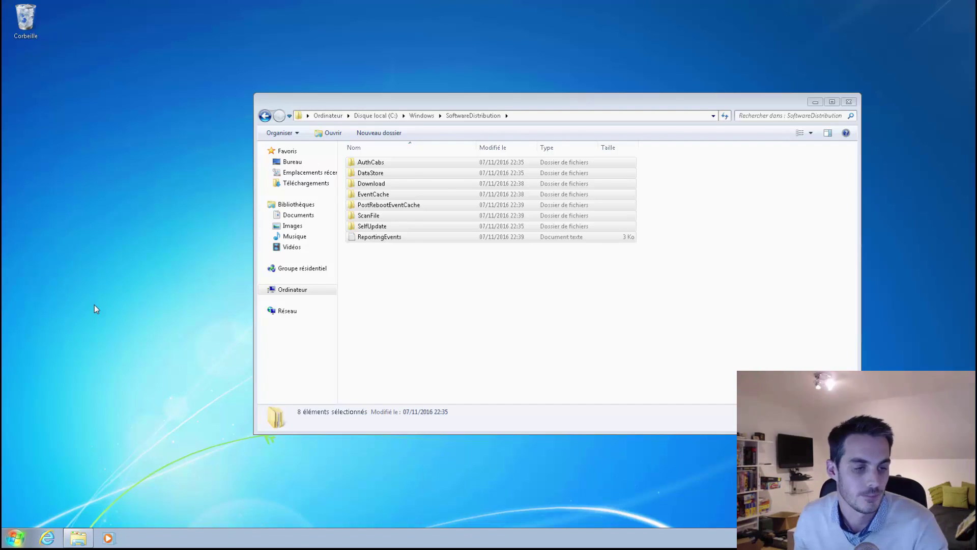
click(641, 208)
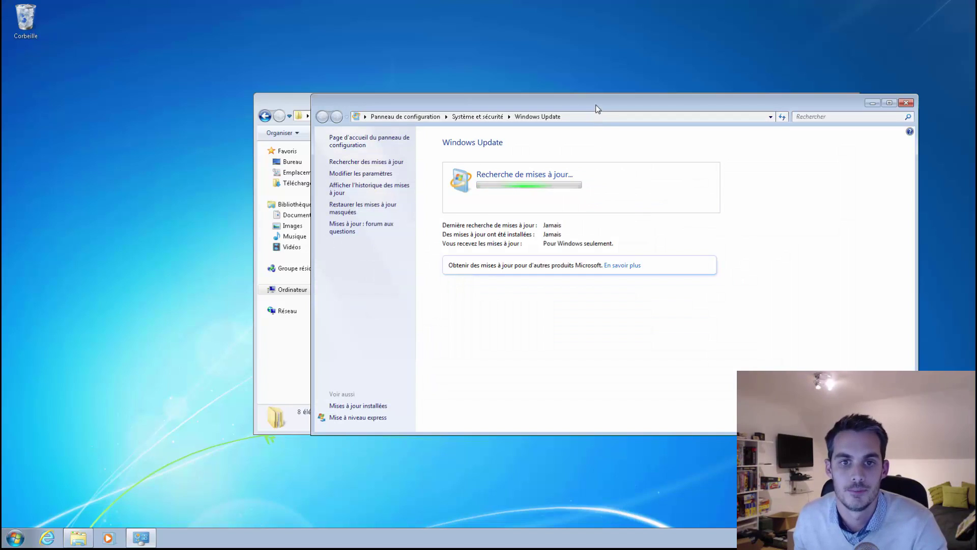
- Close the SoftwareDistribution folder window and open the Task Manager beside the Windows Update window
drag(599, 103, 451, 98)
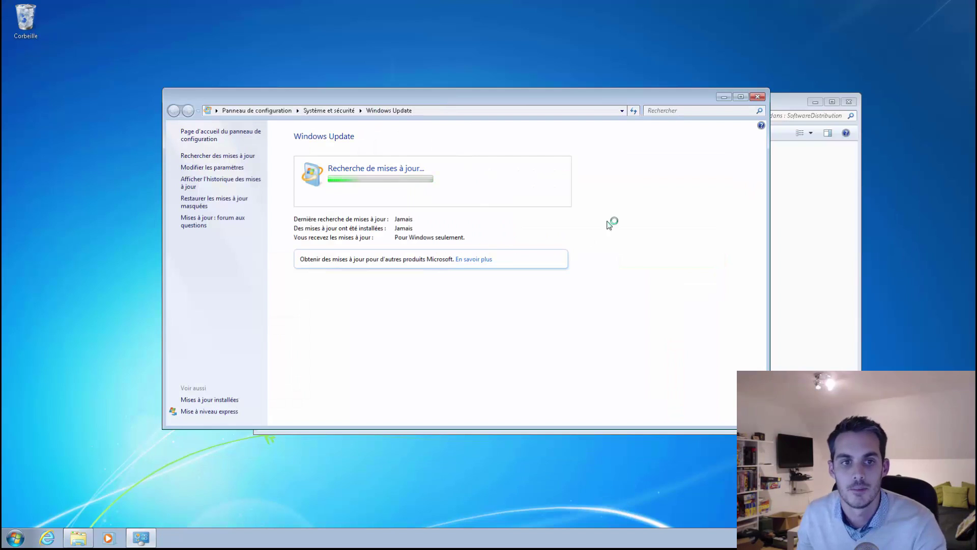
click(848, 102)
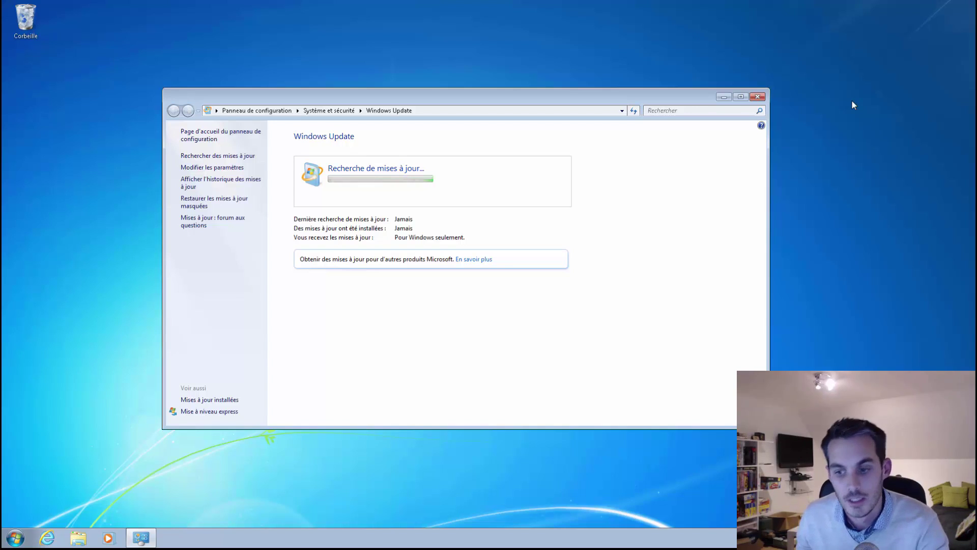
right_click(446, 539)
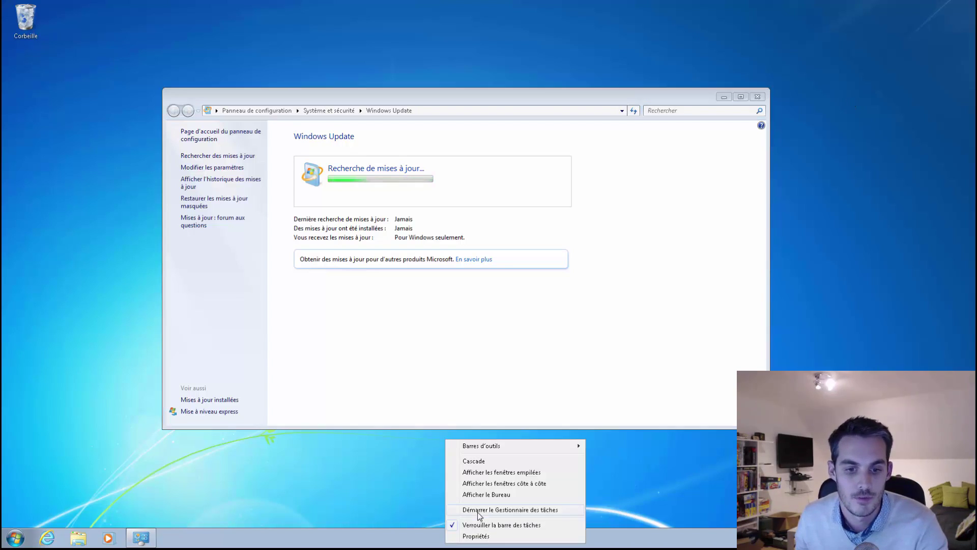
click(504, 509)
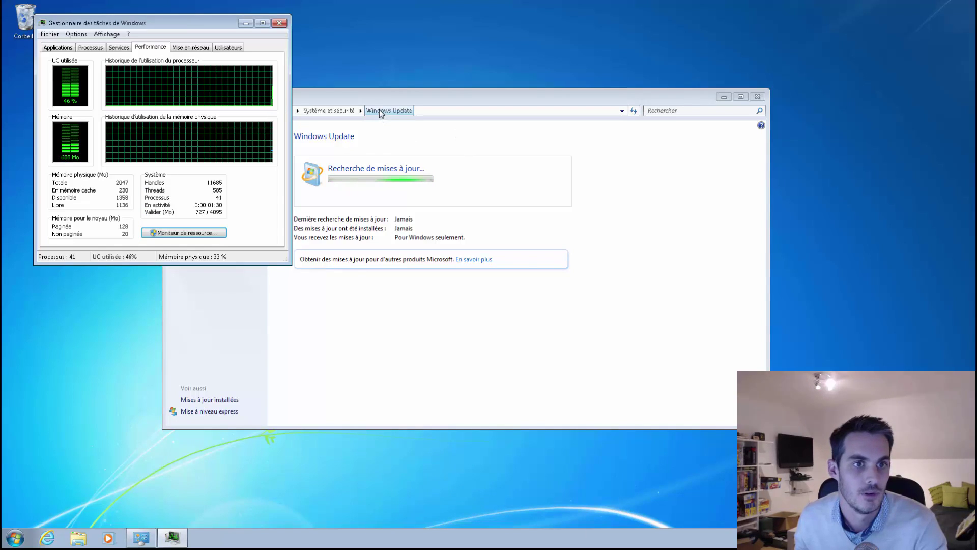
drag(369, 100, 518, 60)
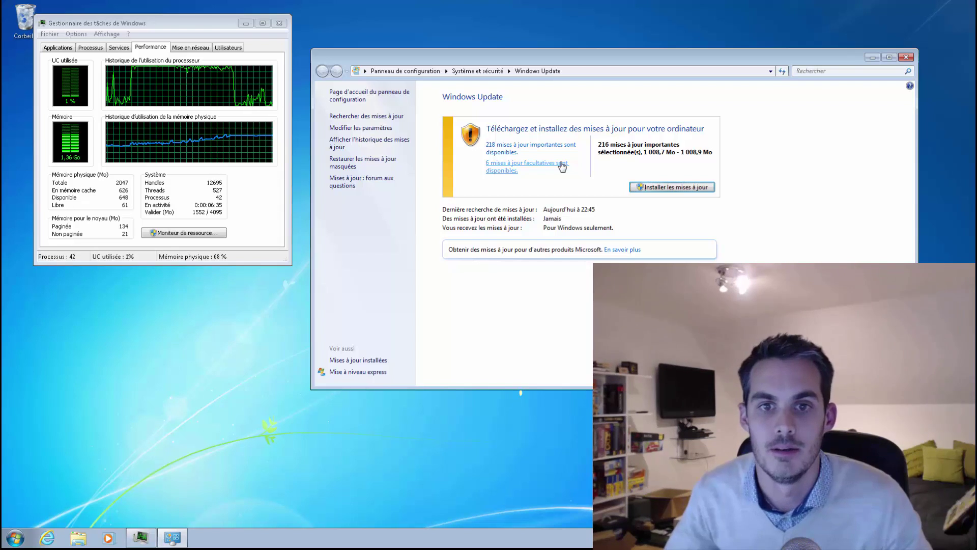
- Review the list of important updates and confirm the existing selection
click(540, 149)
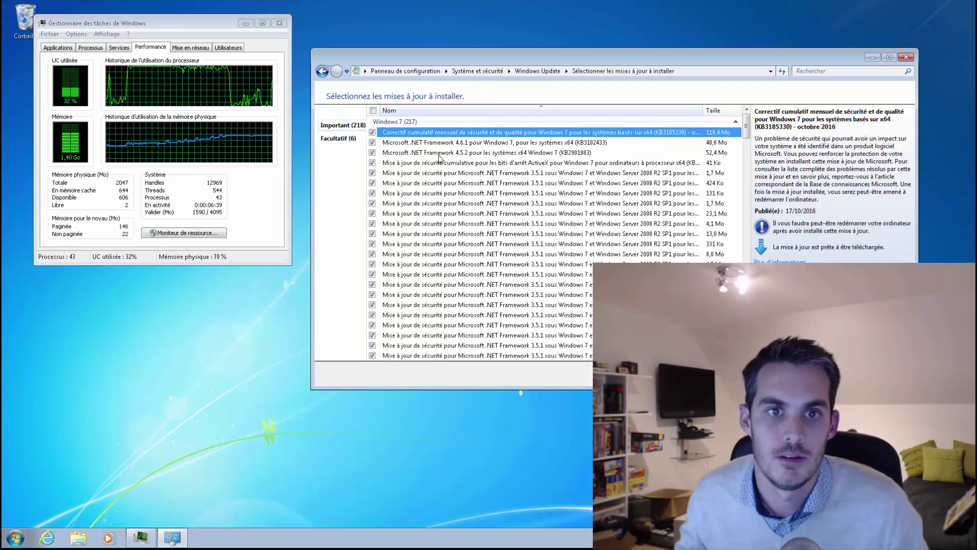
click(843, 374)
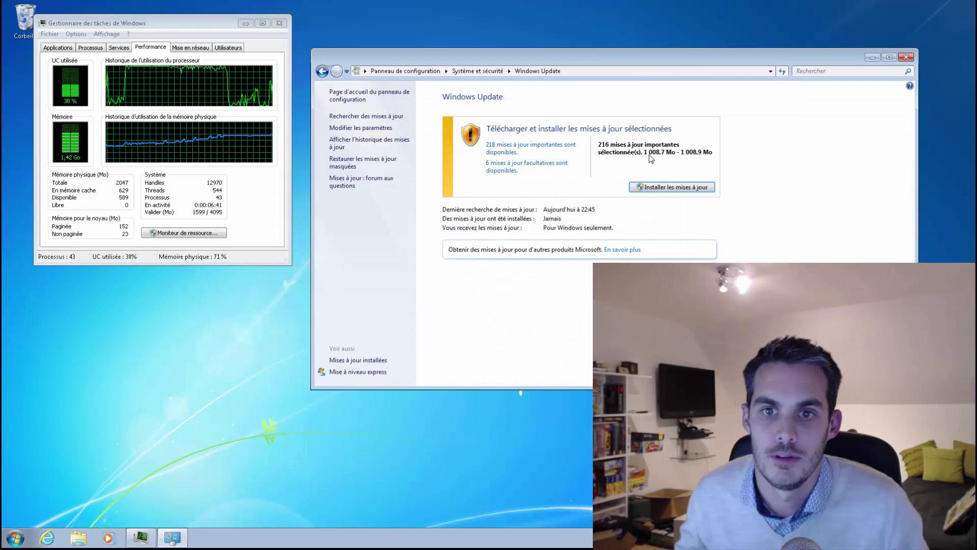